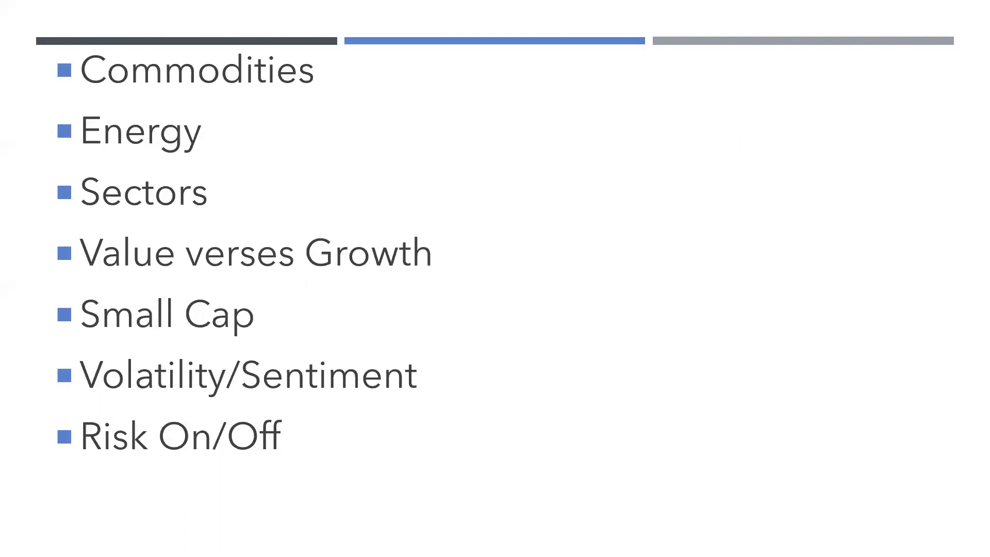
Bring up the USO daily chart and open the Annotations panel with its line tools
key(alt+Tab)
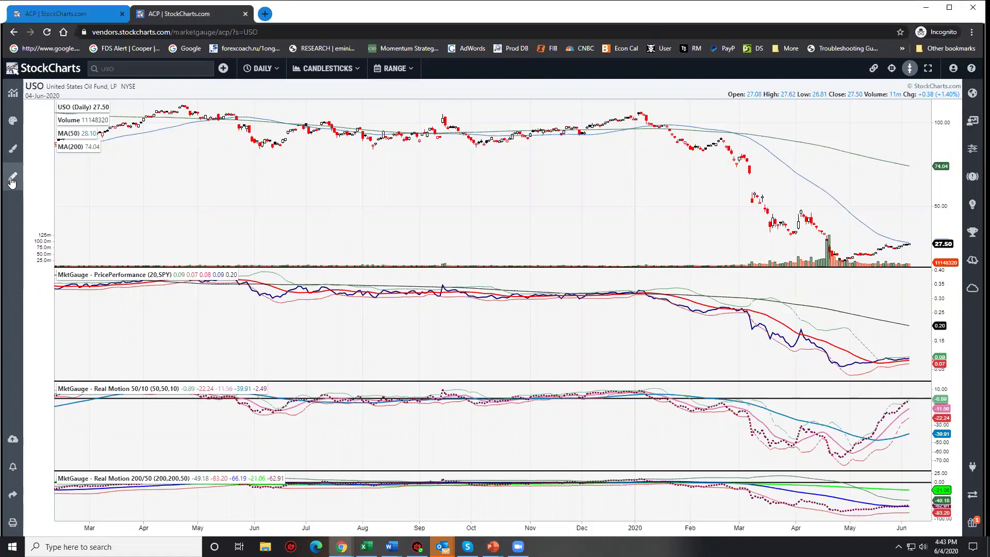
click(12, 179)
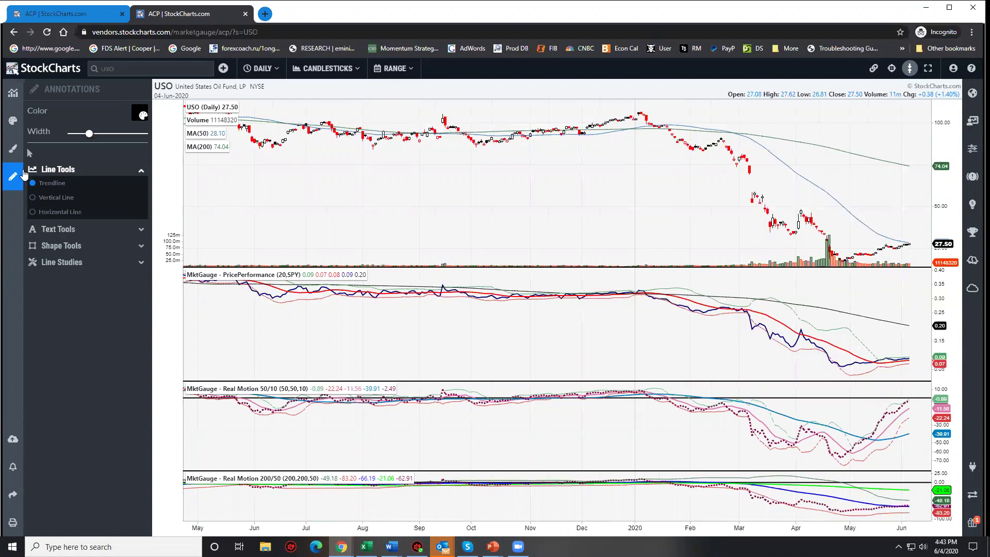
Expand Text Tools so the Note and Callout options appear
click(49, 227)
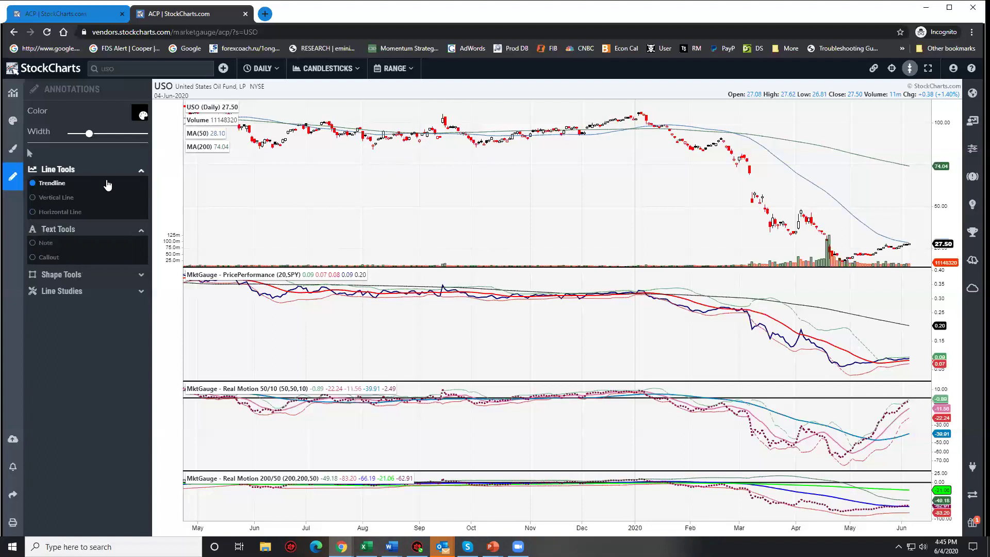
Draw trendlines on the USO price chart, the PricePerformance panel and the Real Motion 50/10 panel
mouse_move(301, 197)
mouse_down()
mouse_move(623, 190)
mouse_move(718, 160)
mouse_move(723, 131)
mouse_up()
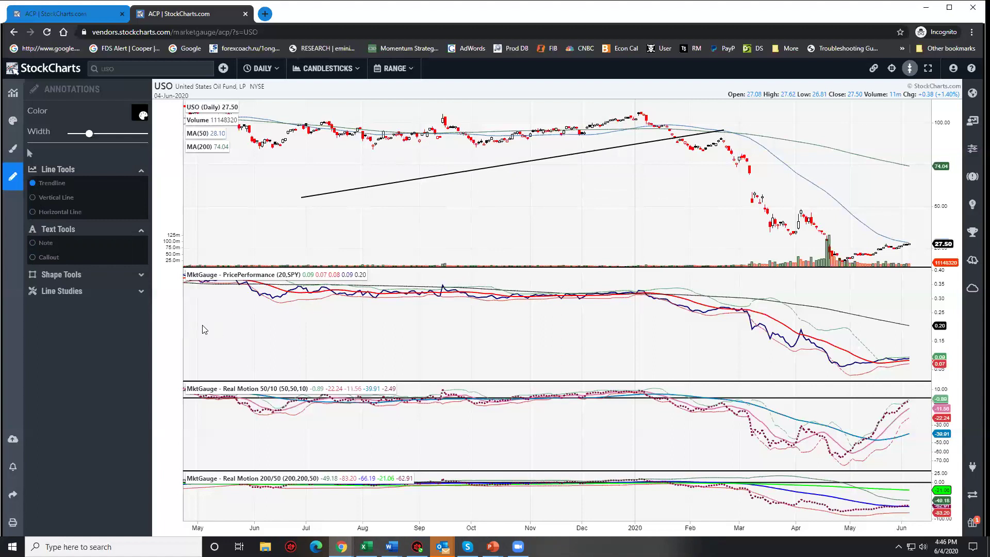
mouse_move(204, 326)
mouse_down()
mouse_move(312, 329)
mouse_move(670, 407)
mouse_move(788, 356)
mouse_move(878, 363)
mouse_up()
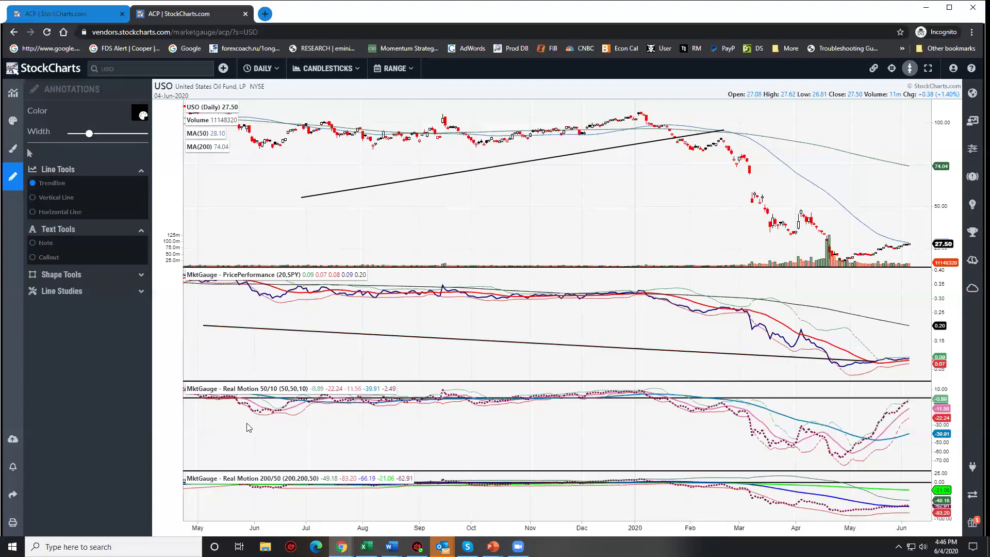
mouse_move(246, 424)
mouse_down()
mouse_move(612, 475)
mouse_move(687, 430)
mouse_move(773, 433)
mouse_move(785, 415)
mouse_move(760, 428)
mouse_move(800, 438)
mouse_up()
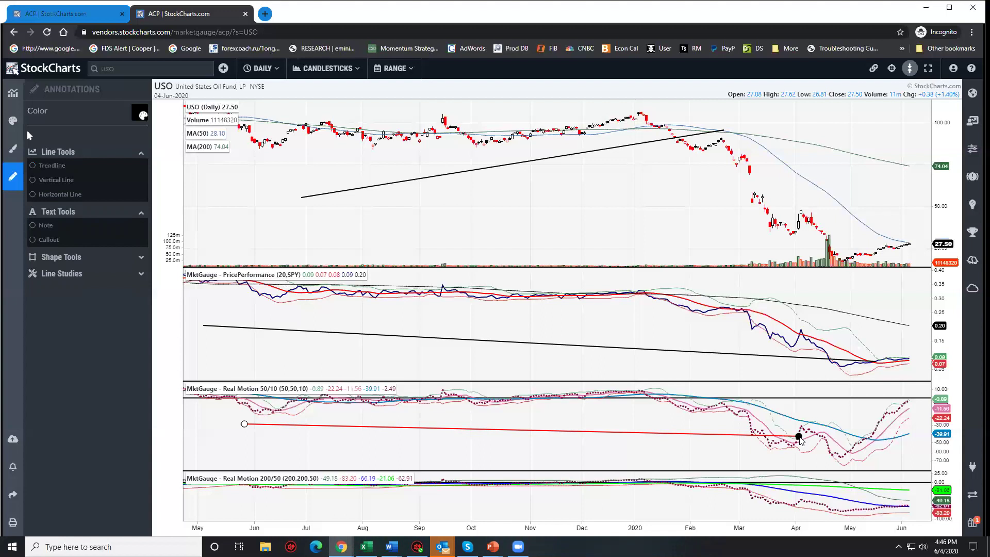
click(798, 437)
drag(688, 167, 692, 183)
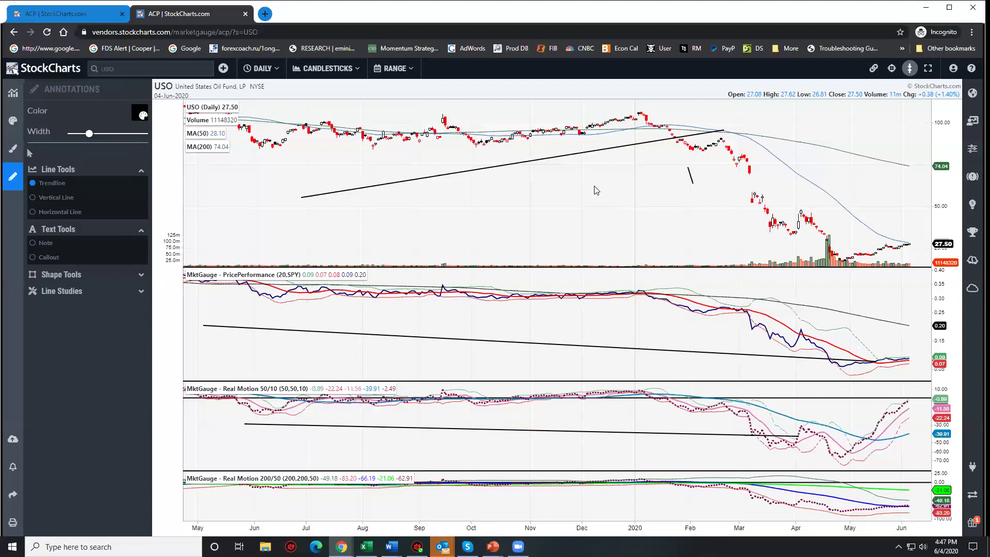
Load the DBA chart and zoom out to show its history back to 2015
text(Dba)
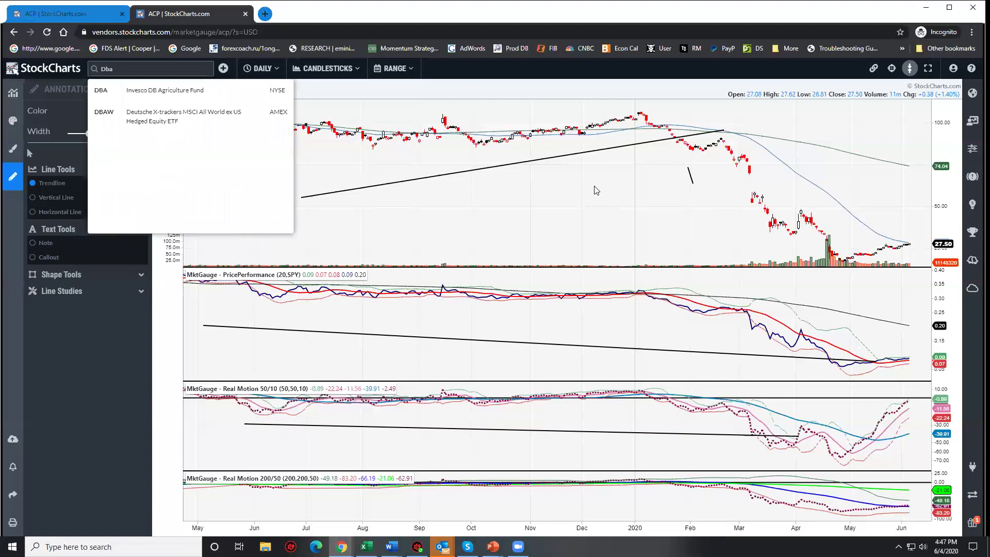
key(Return)
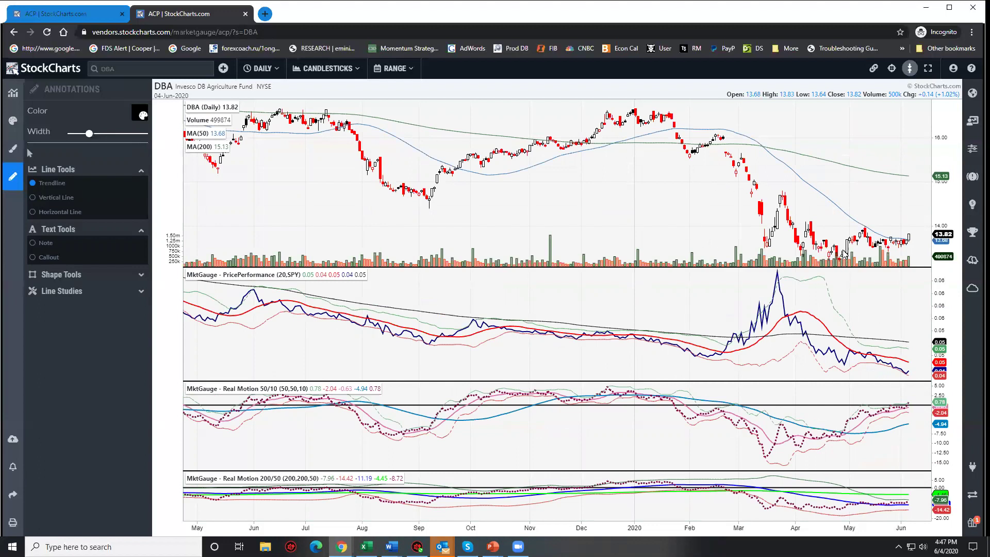
scroll(838, 221, down, 8)
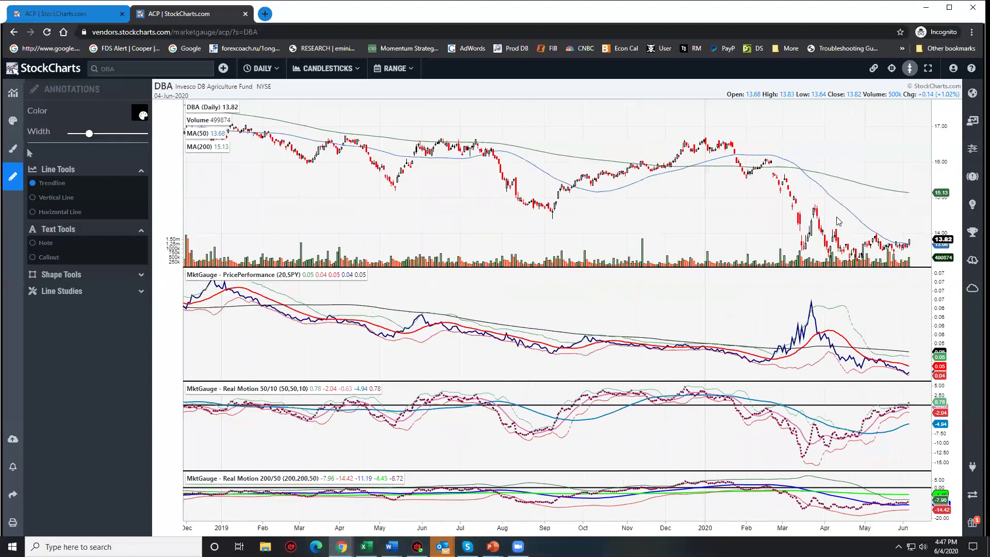
scroll(837, 222, down, 5)
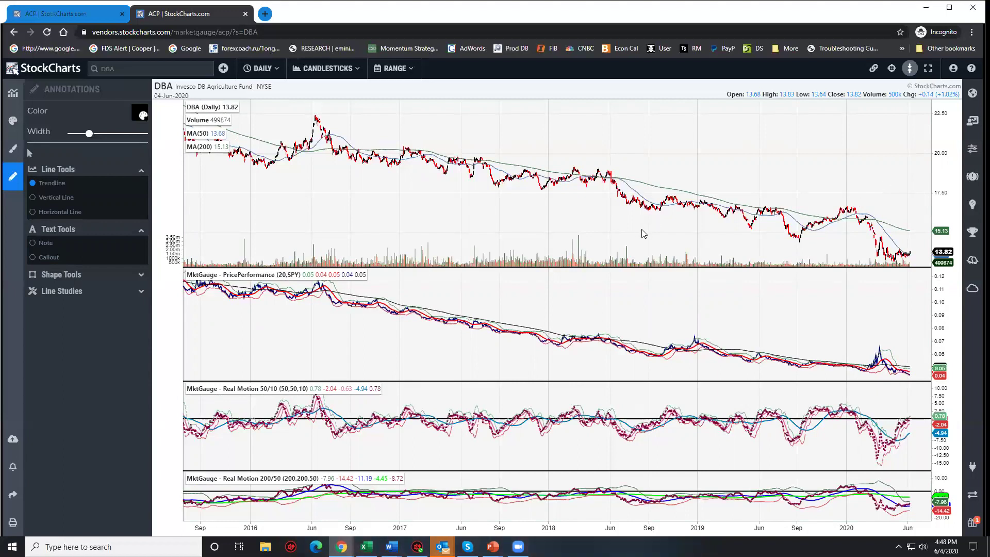
Adjust the DBA chart zoom so it spans February to early June 2020
scroll(642, 234, down, 3)
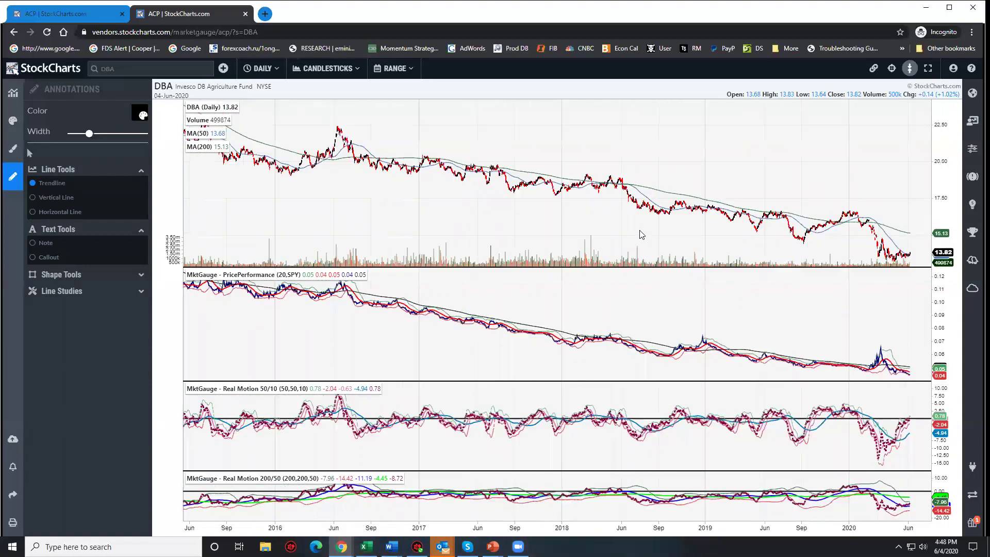
scroll(643, 227, down, 2)
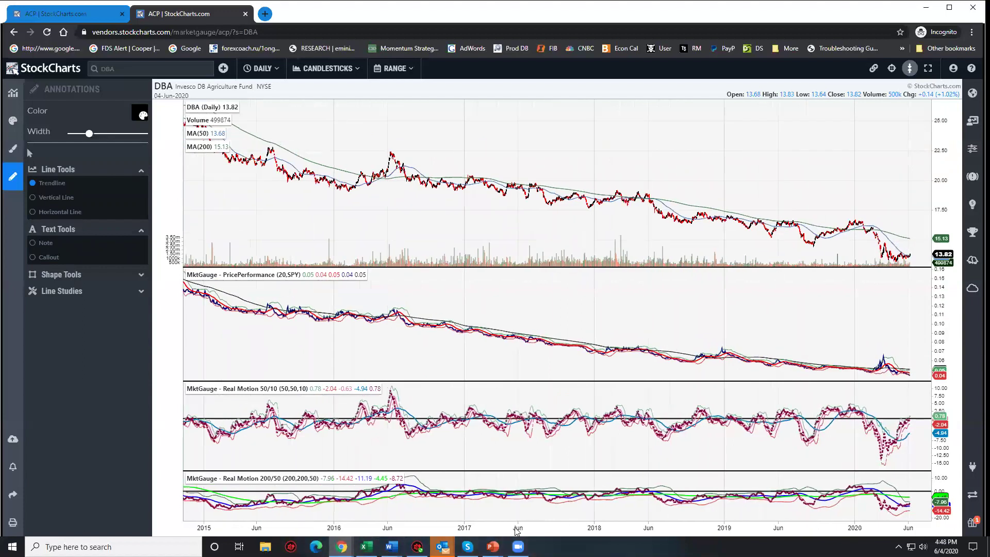
scroll(641, 418, down, 2)
scroll(415, 453, up, 5)
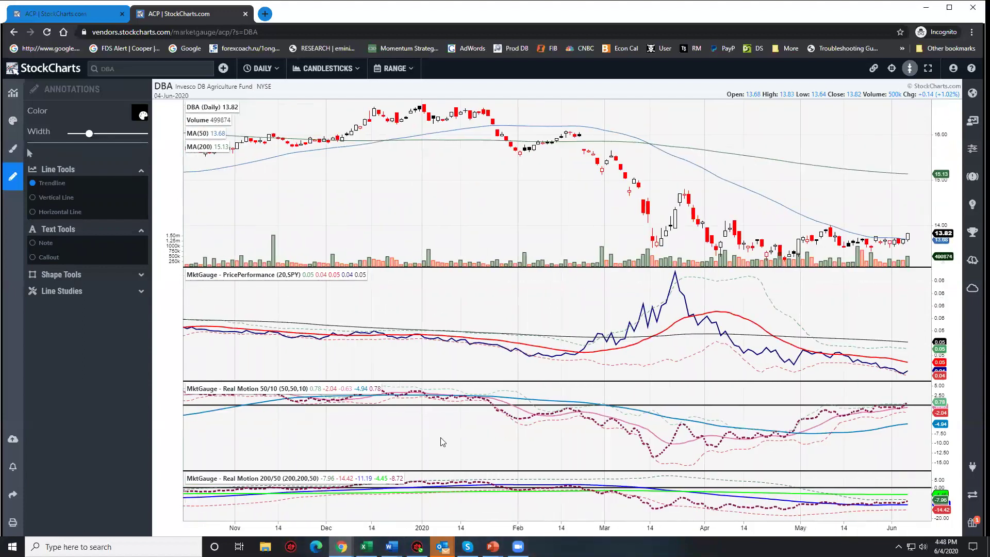
scroll(440, 437, up, 2)
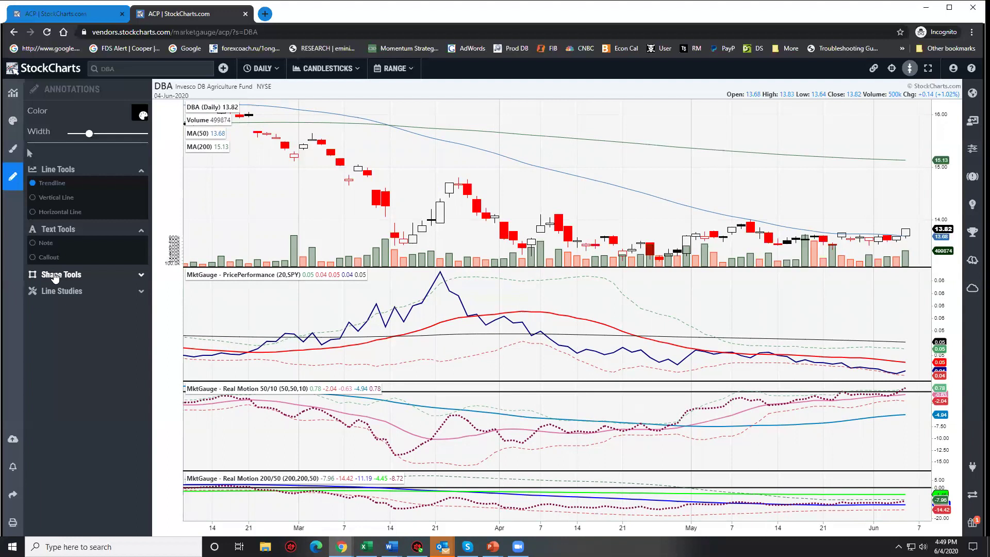
Expand Shape Tools to show the Rectangle and Ellipse options
click(56, 278)
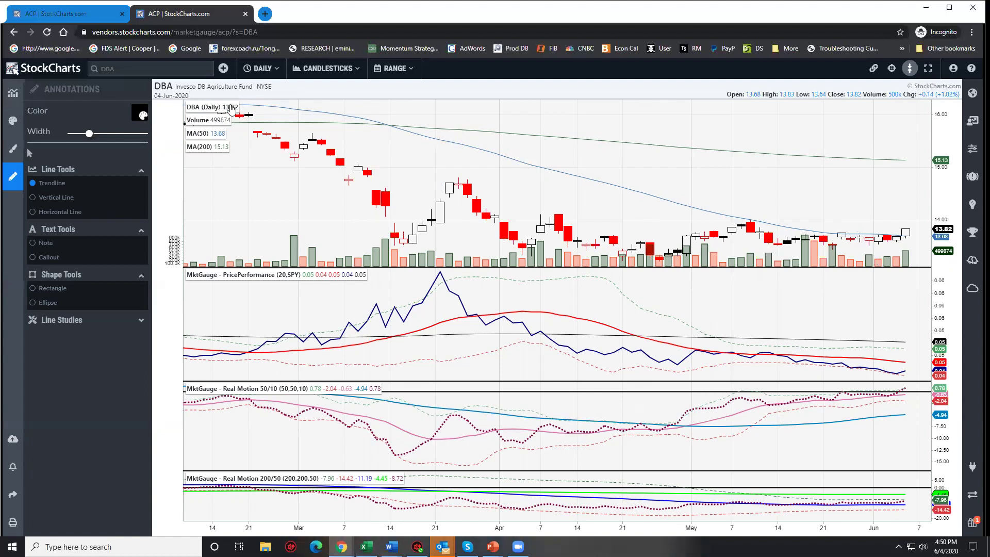
Zoom the DBA chart out to span October 2019 through early June 2020
scroll(316, 136, down, 3)
scroll(317, 135, down, 2)
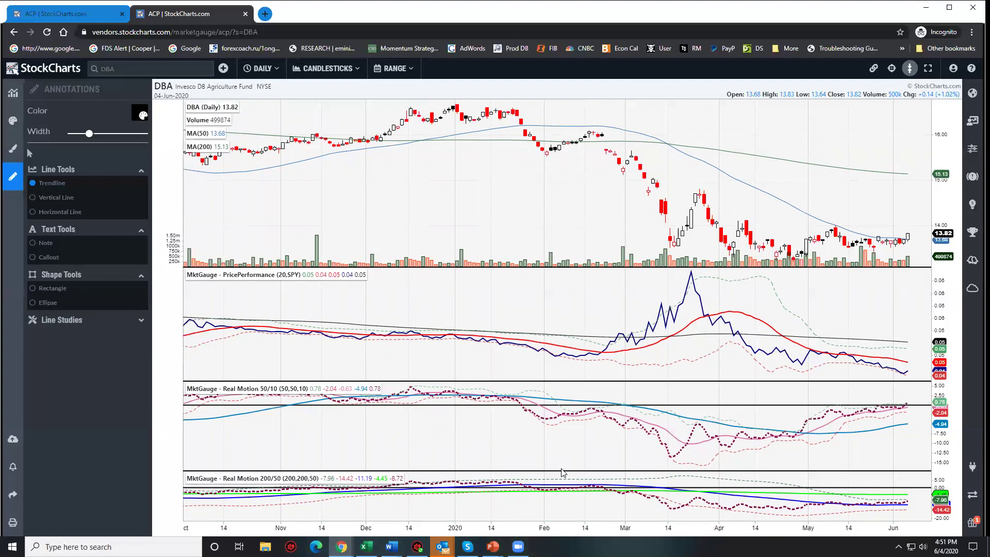
Enlarge the Real Motion 200/50 panel while shrinking the Real Motion 50/10 panel
drag(561, 468, 561, 435)
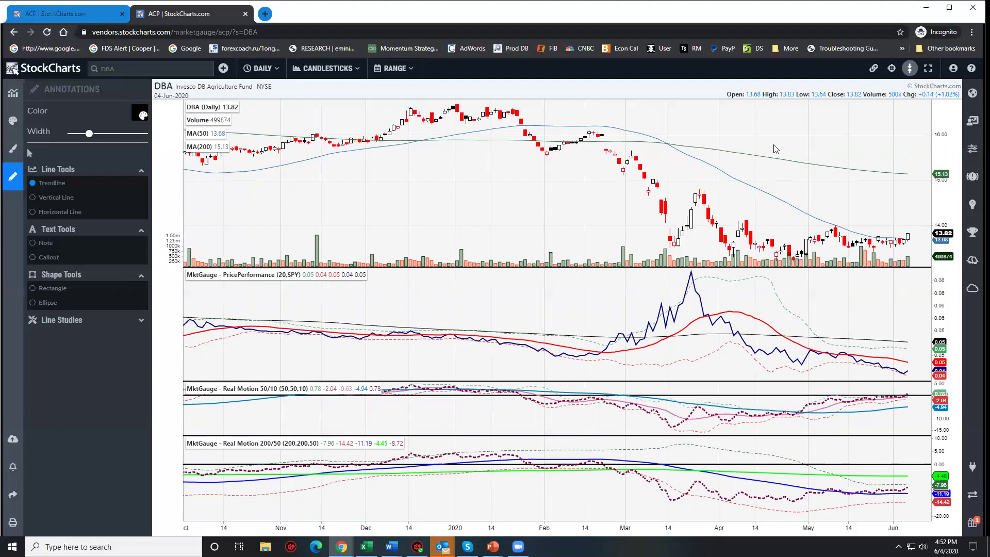
Load the USO (United States Oil Fund) chart in place of DBA
text(us)
key(Return)
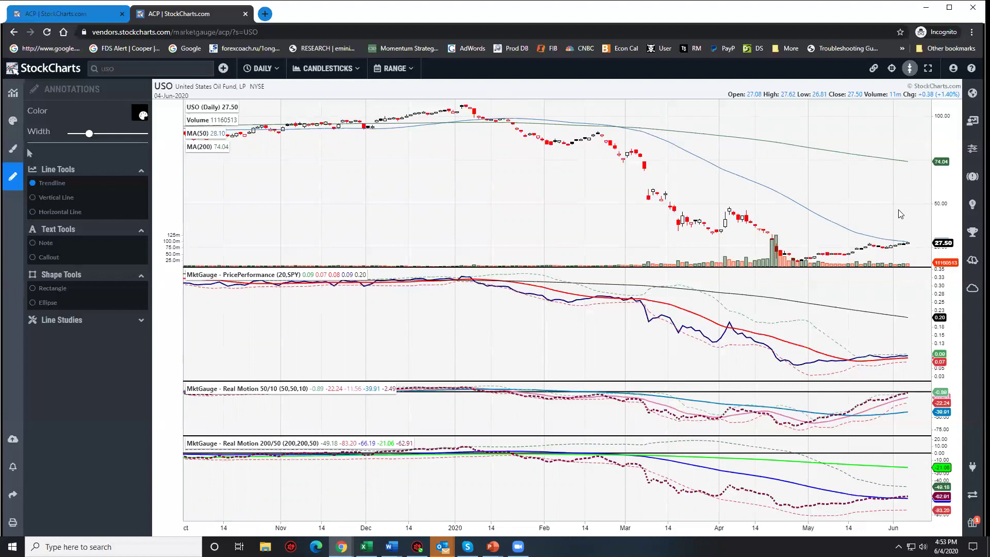
Delete the stray line on the USO price chart and stretch the price axis up to 125
scroll(898, 221, down, 5)
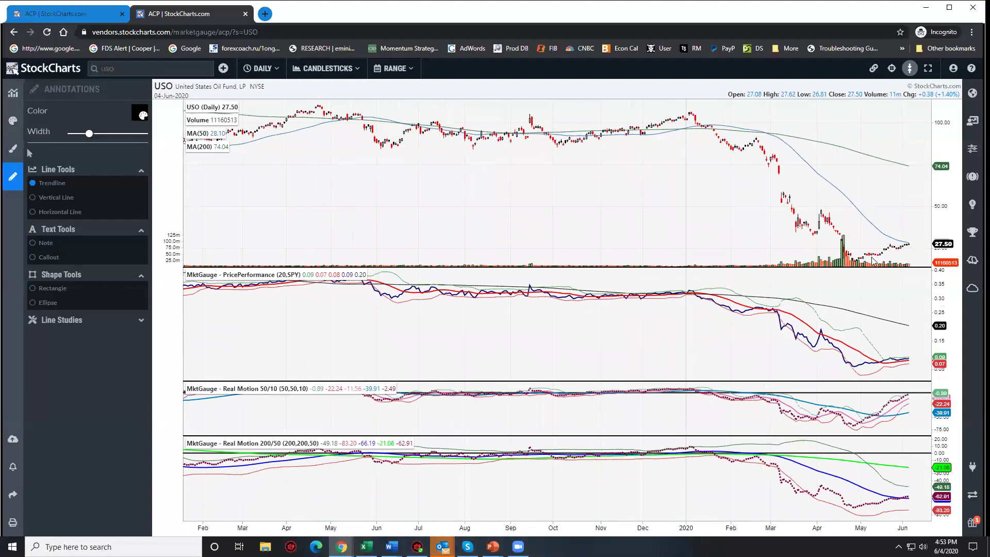
drag(887, 229, 886, 199)
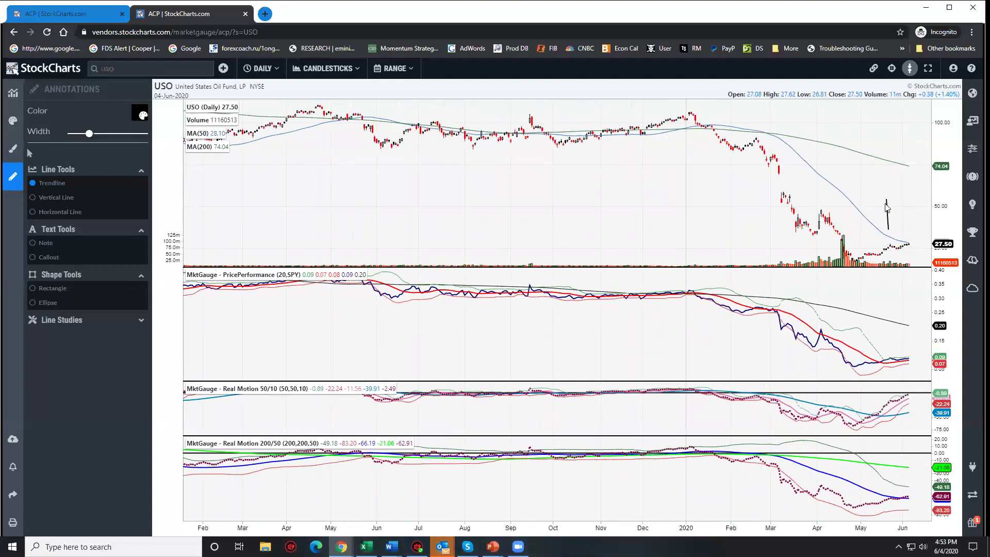
click(12, 90)
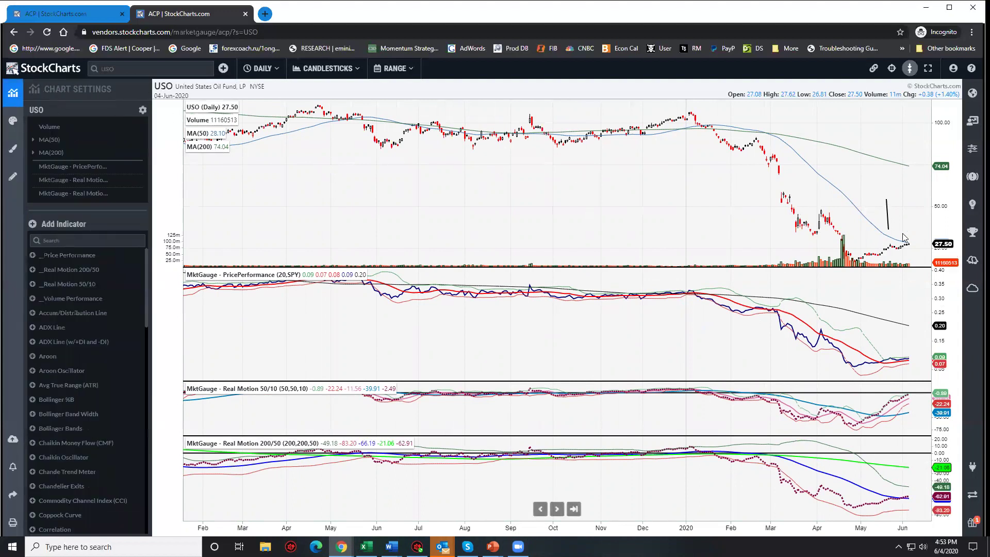
click(888, 216)
key(Delete)
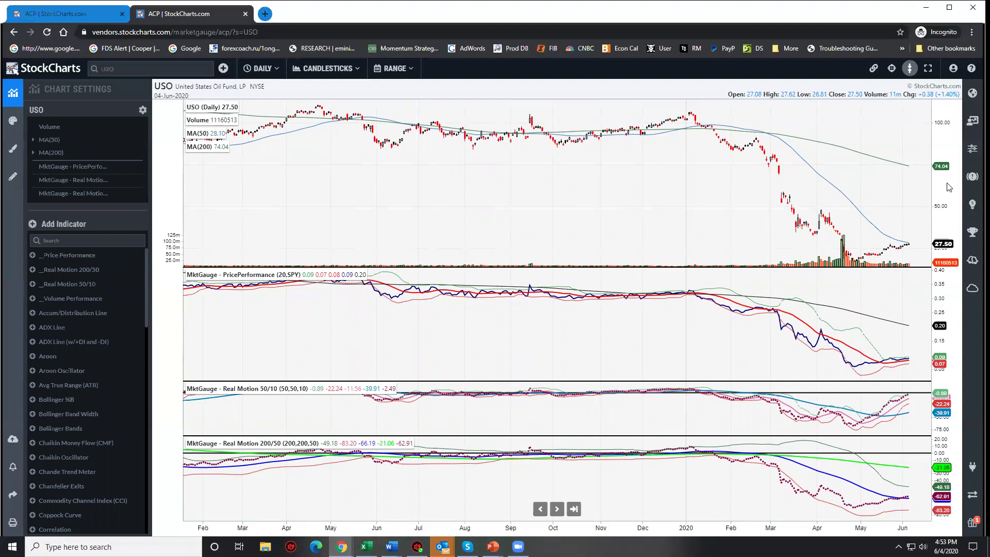
drag(948, 187, 949, 264)
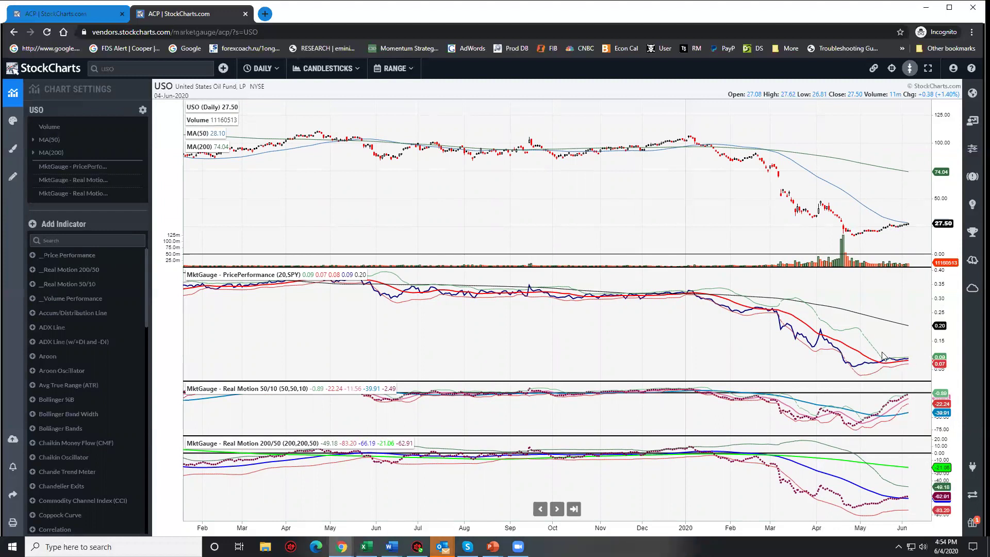
Draw a rising Real Motion 50/10 trendline, a PricePerformance lows line and flat USO price support
click(14, 178)
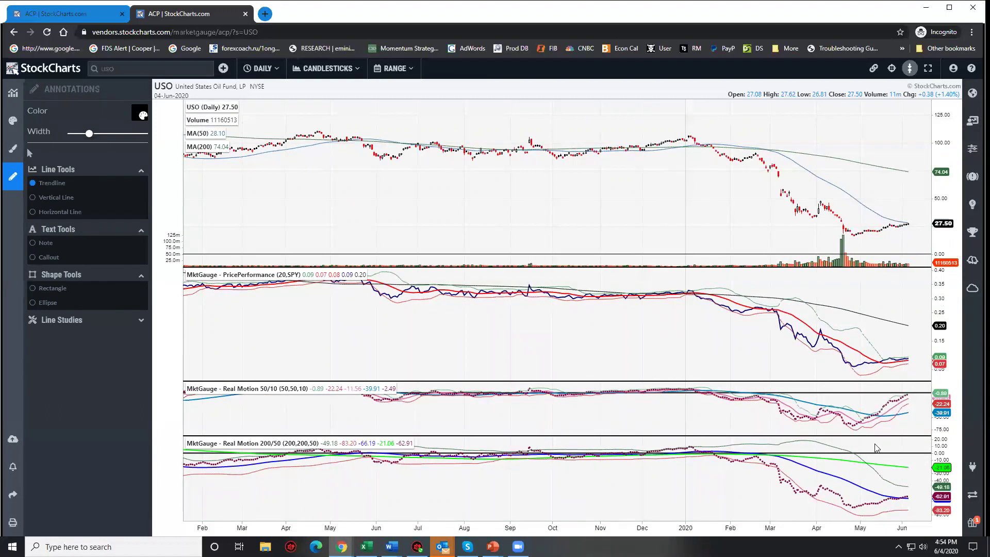
mouse_move(850, 435)
mouse_down()
mouse_move(917, 400)
mouse_move(915, 408)
mouse_up()
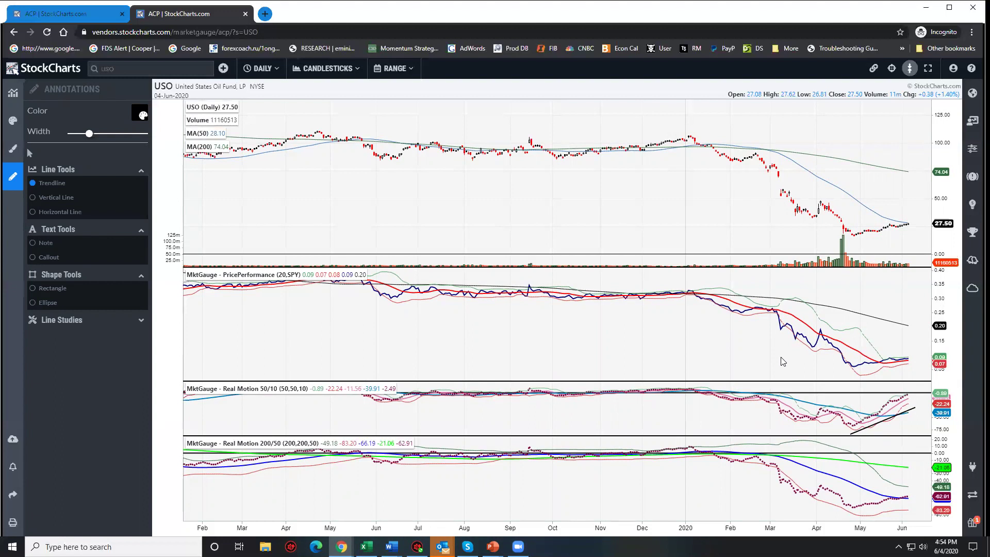
mouse_move(781, 357)
mouse_down()
mouse_move(826, 369)
mouse_move(871, 351)
mouse_move(879, 367)
mouse_up()
drag(860, 230, 892, 232)
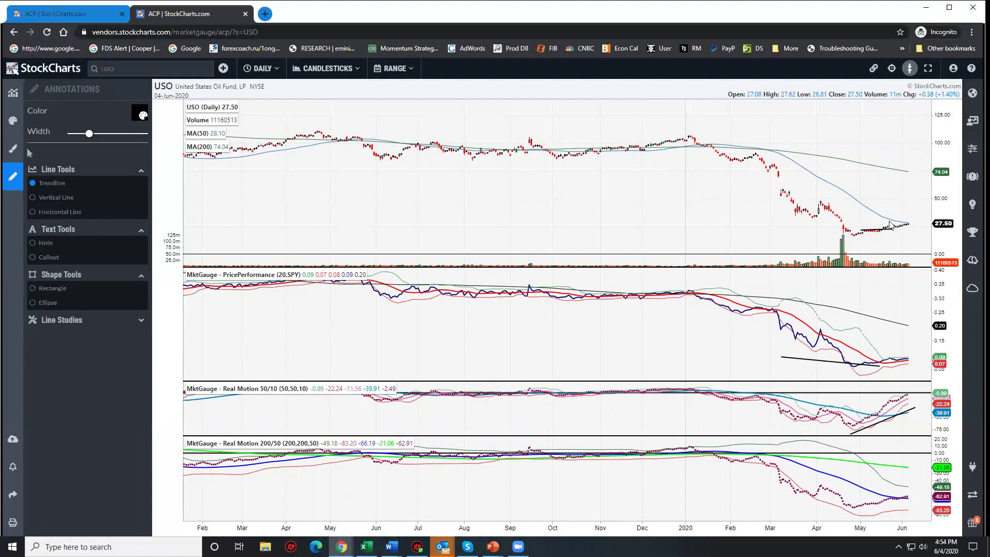
Draw a descending USO trendline down to the latest price and select it
drag(871, 181, 905, 218)
click(906, 218)
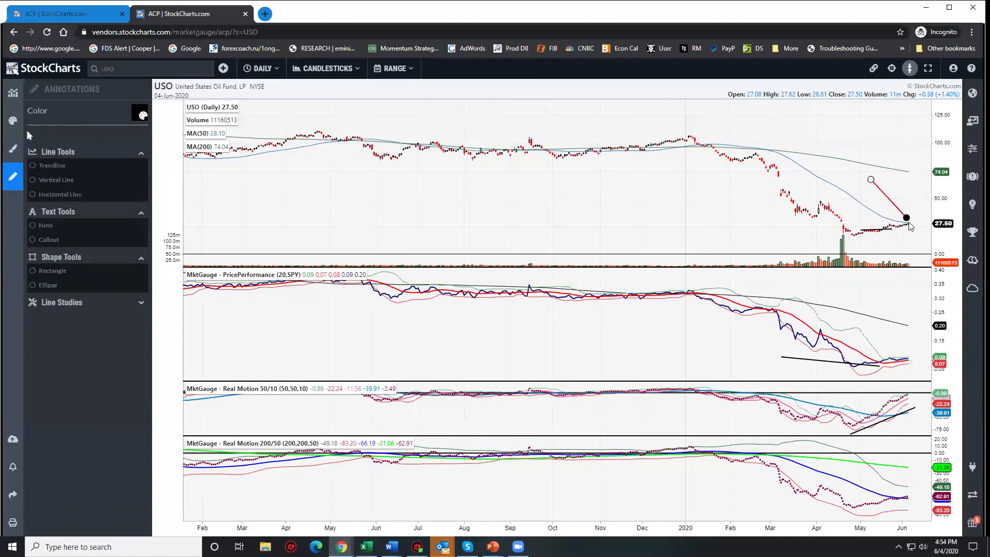
click(907, 192)
click(903, 221)
click(876, 214)
click(903, 222)
click(903, 223)
click(902, 222)
click(902, 223)
click(902, 223)
Add a second descending trendline from the March highs to the latest USO price
click(902, 222)
click(904, 218)
click(899, 227)
click(903, 219)
click(889, 219)
click(888, 219)
click(889, 219)
click(894, 227)
click(895, 227)
drag(827, 180, 908, 224)
click(889, 227)
click(906, 203)
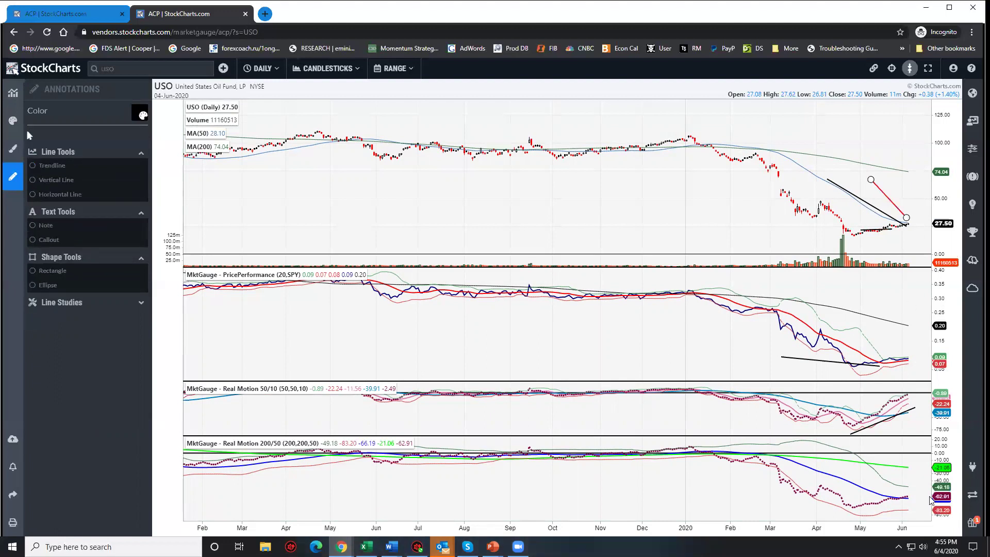
Draw long and steep Real Motion 50/10 trendlines, then pan to earlier 2019 for a declining 200/50 line
click(890, 410)
key(Escape)
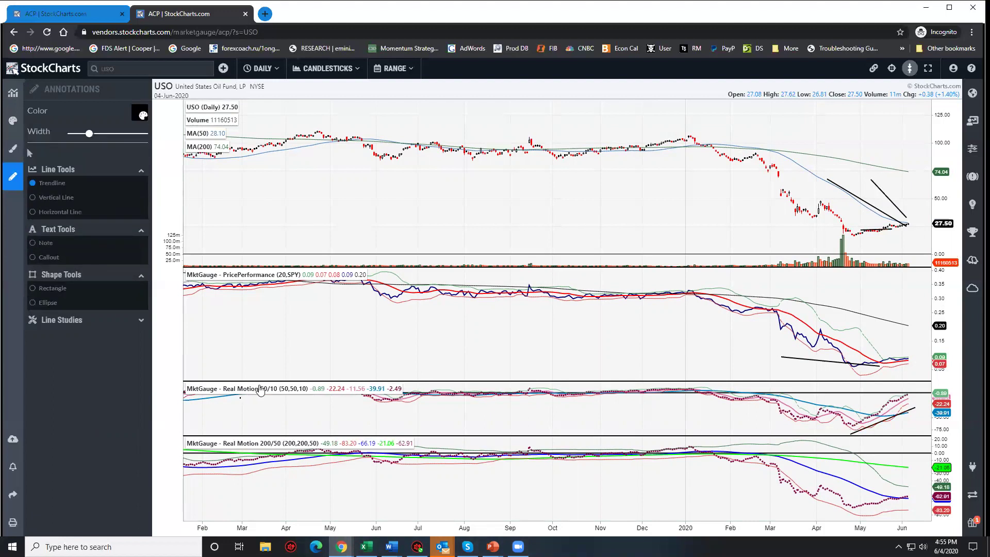
drag(242, 399, 419, 380)
mouse_move(778, 368)
mouse_down()
mouse_move(883, 425)
mouse_move(900, 410)
mouse_move(870, 420)
mouse_move(881, 415)
mouse_move(883, 236)
mouse_up()
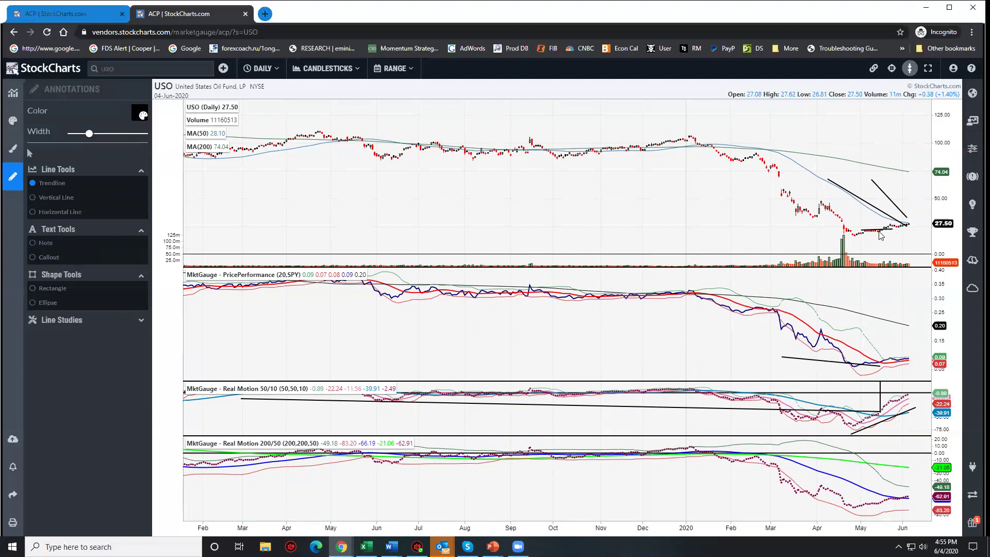
drag(880, 234, 903, 493)
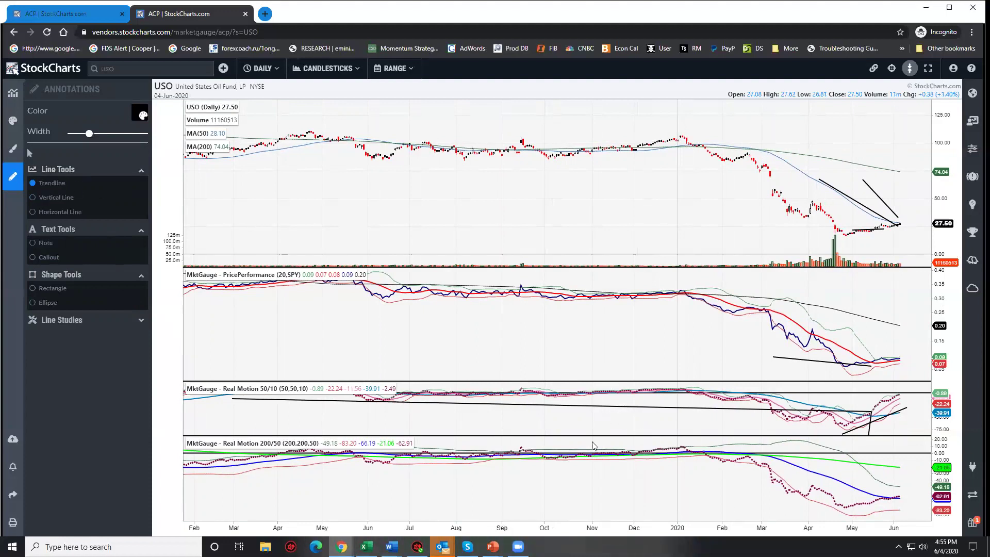
drag(833, 528, 897, 507)
drag(764, 470, 884, 505)
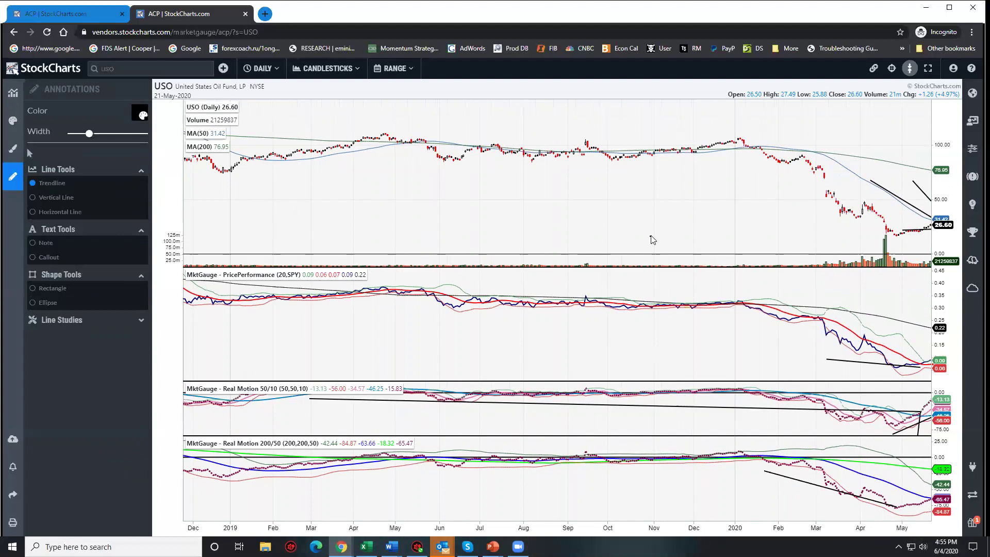
Zoom out the USO chart to span late 2016 through early June 2020
scroll(651, 254, down, 5)
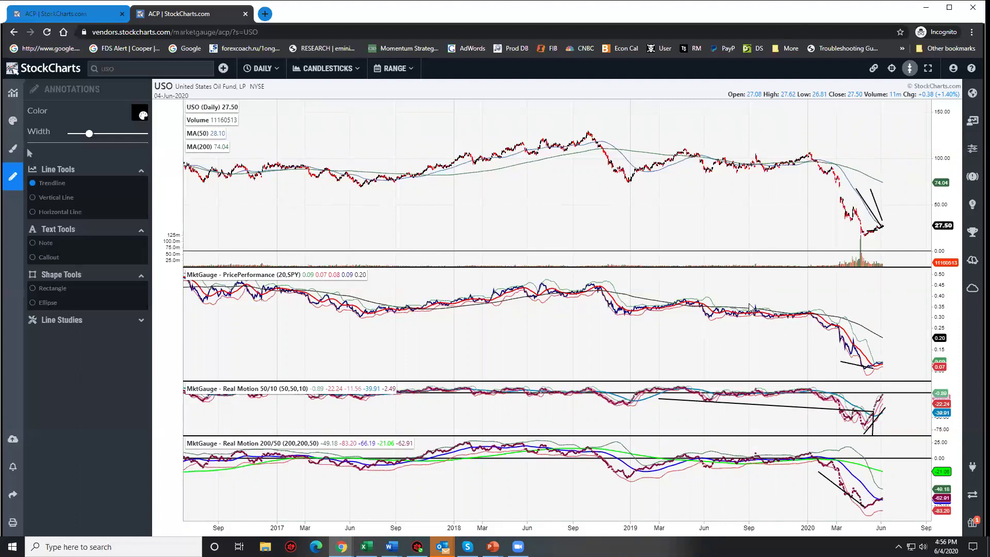
Delete the short upper USO price trendline
click(880, 221)
click(877, 205)
key(Delete)
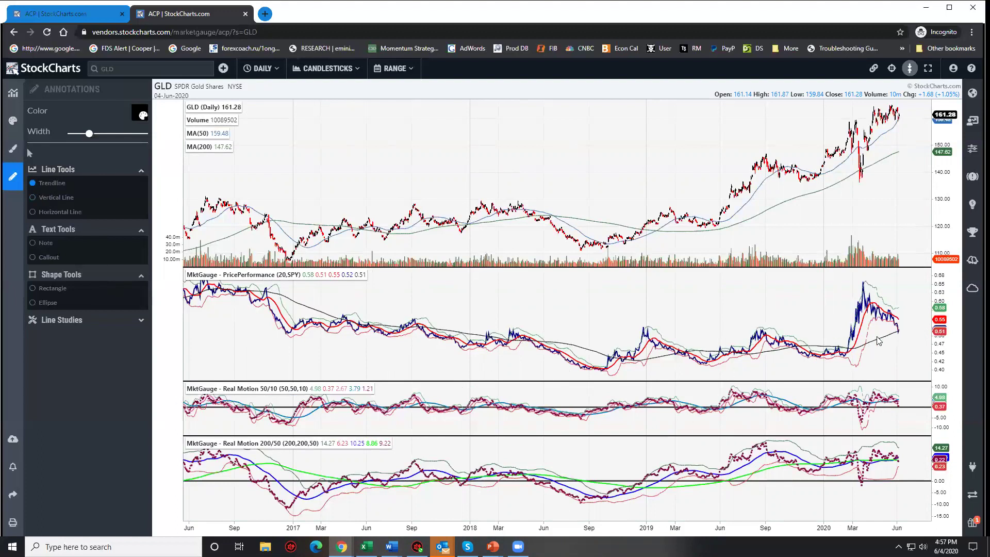
On GLD, draw a rising PricePerformance trendline extended to the latest value, plus a flat line across recent highs
mouse_move(838, 353)
mouse_down()
mouse_move(909, 340)
mouse_move(898, 331)
mouse_up()
drag(863, 113, 901, 115)
click(845, 356)
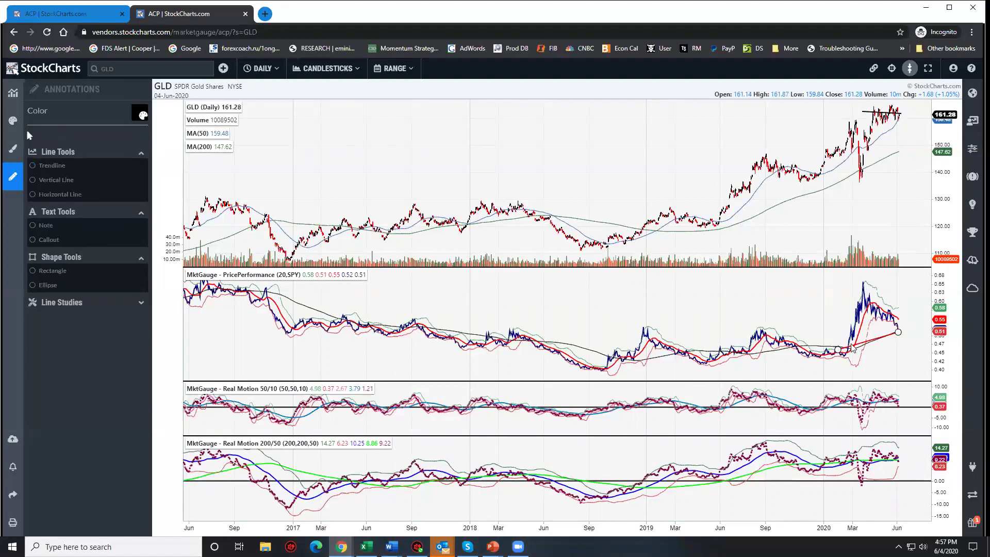
drag(896, 331, 896, 328)
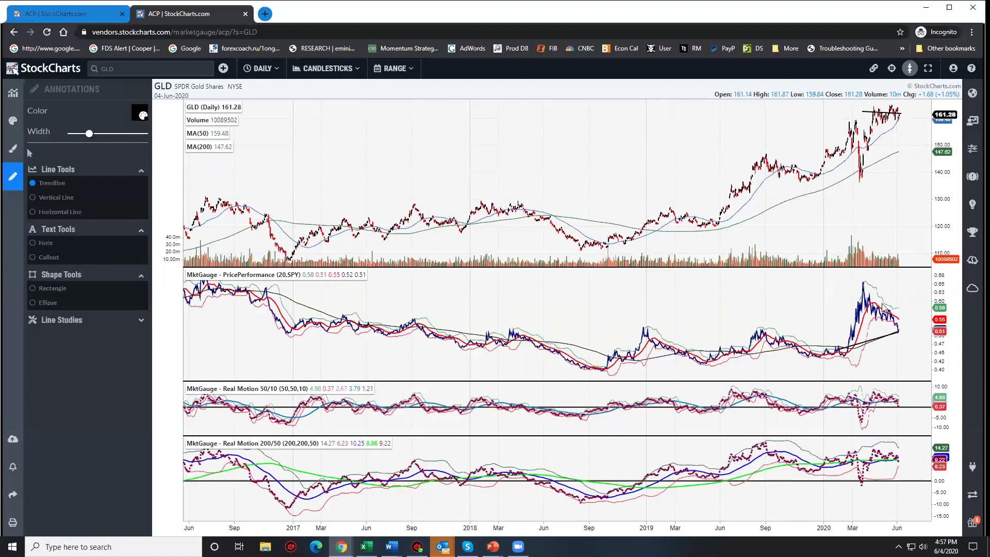
click(877, 338)
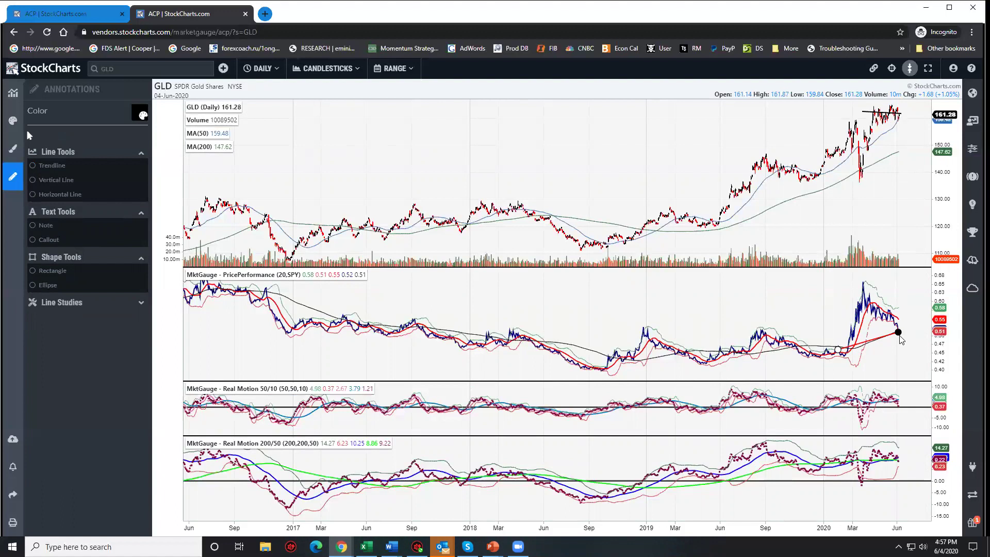
Add a steep GLD price line, a declining Real Motion 50/10 line, and lines at January 2020 and latest peaks
click(903, 334)
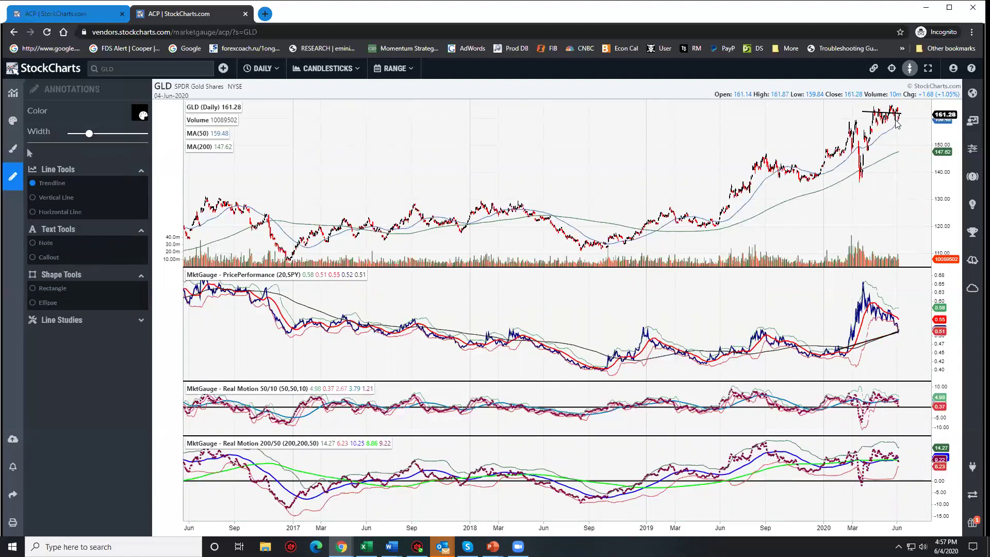
drag(928, 197, 903, 134)
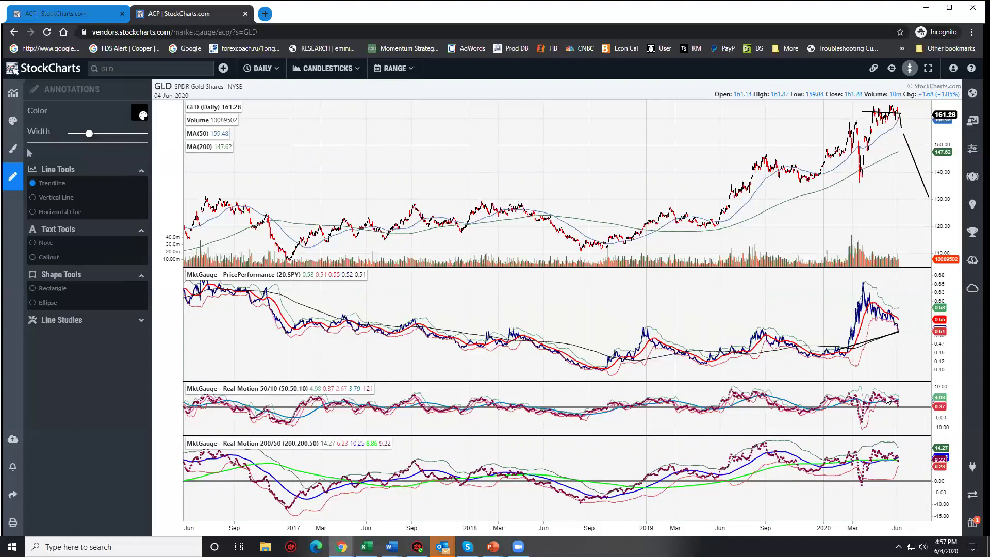
mouse_move(820, 382)
mouse_down()
mouse_move(902, 415)
mouse_move(899, 406)
mouse_up()
click(870, 112)
drag(871, 110, 806, 116)
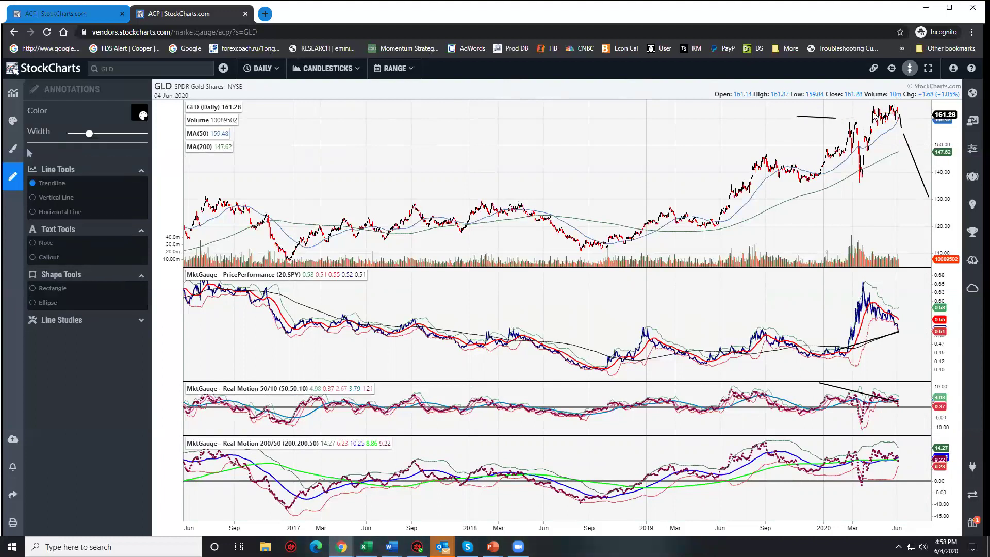
drag(872, 106, 899, 106)
Adjust the top GLD price trendline and join the short line's top to it
click(871, 396)
click(875, 107)
drag(875, 108, 871, 108)
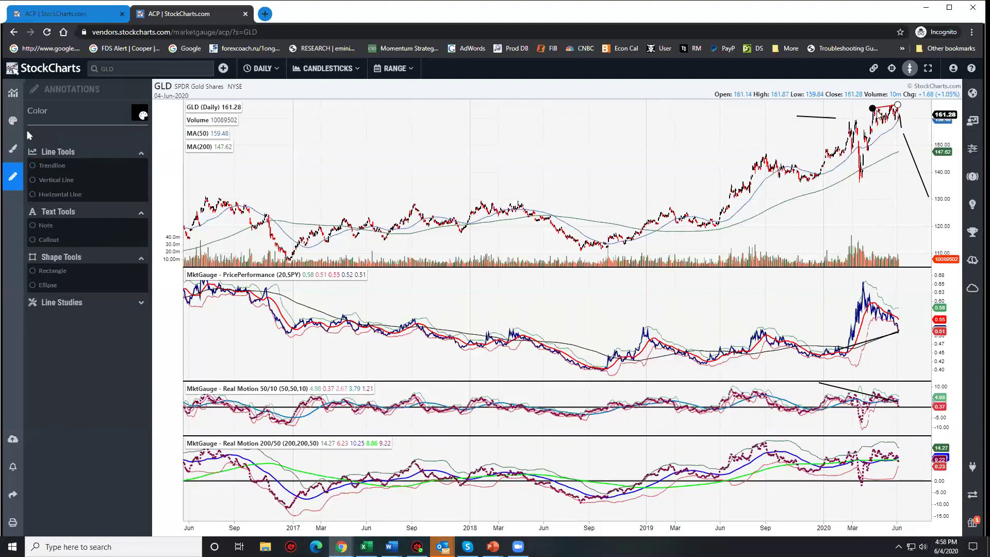
click(900, 121)
drag(899, 115, 897, 107)
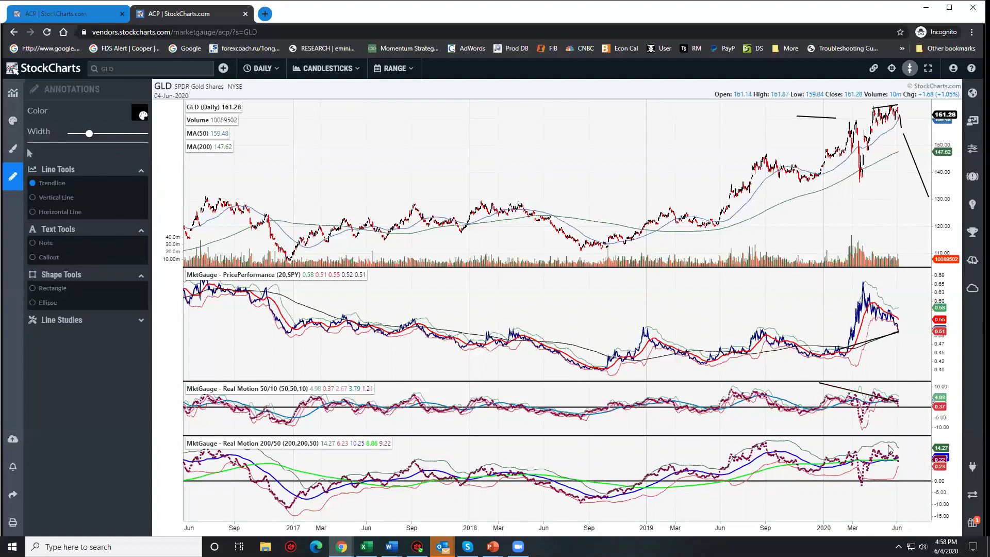
Draw a short Real Motion 200/50 trendline and shift the Real Motion 50/10 trendline right
drag(890, 448, 873, 442)
click(871, 397)
drag(871, 396, 903, 397)
click(902, 391)
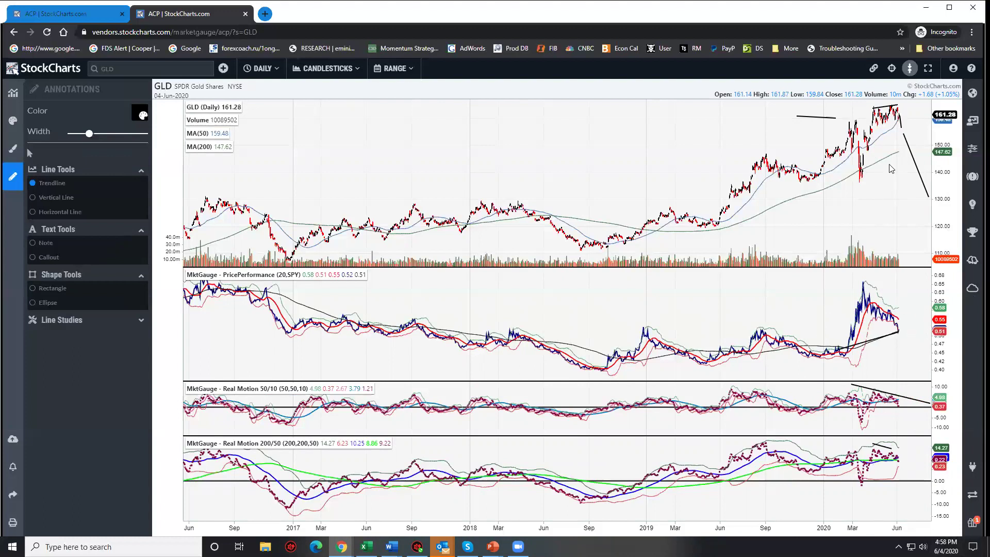
click(900, 126)
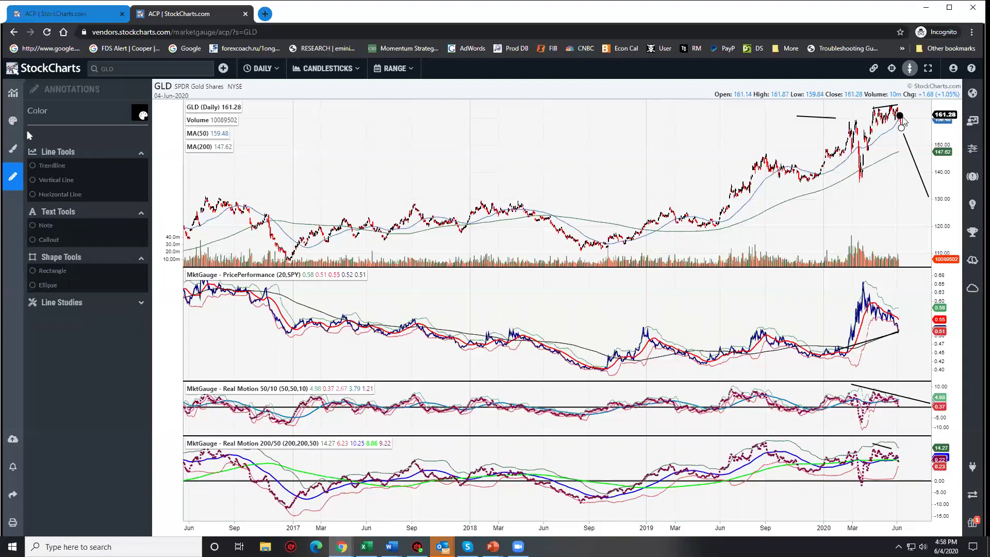
click(891, 458)
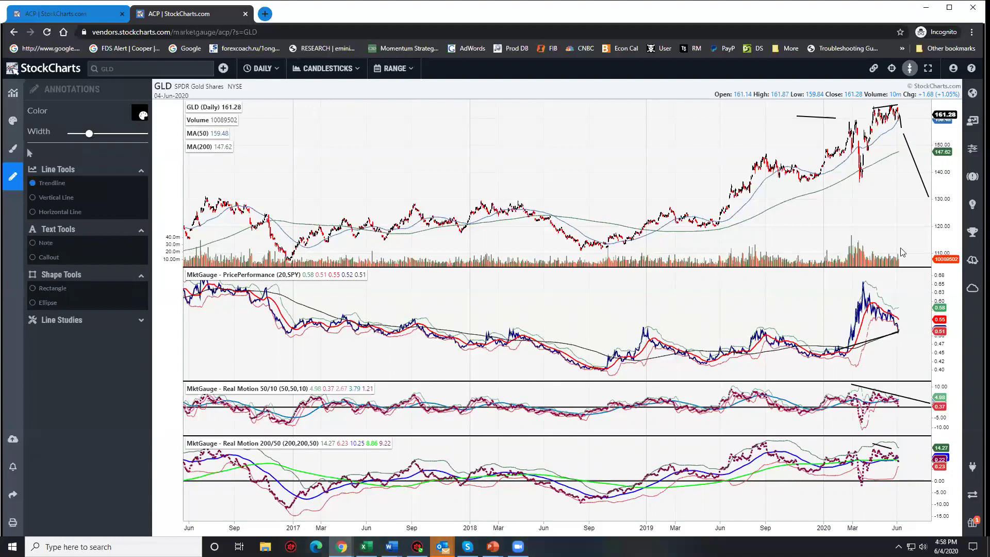
click(911, 161)
click(864, 236)
Switch GLD to a Weekly chart and draw a falling Real Motion 200/50 trendline
click(277, 73)
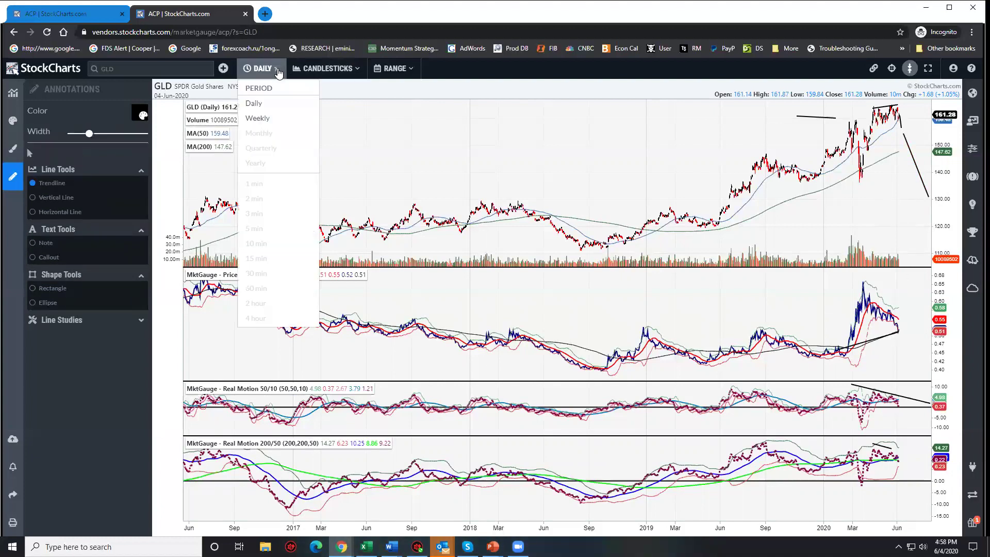
click(264, 120)
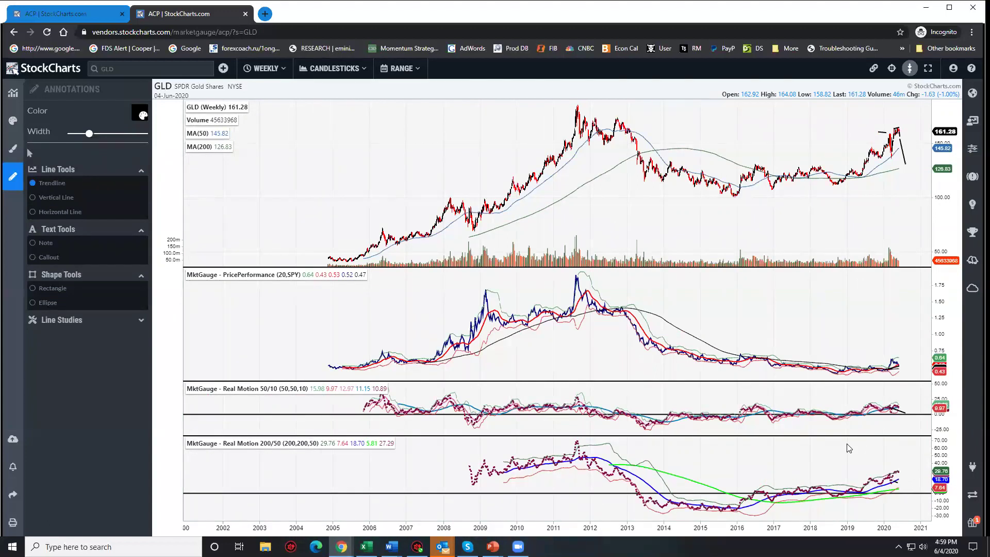
drag(843, 450, 899, 475)
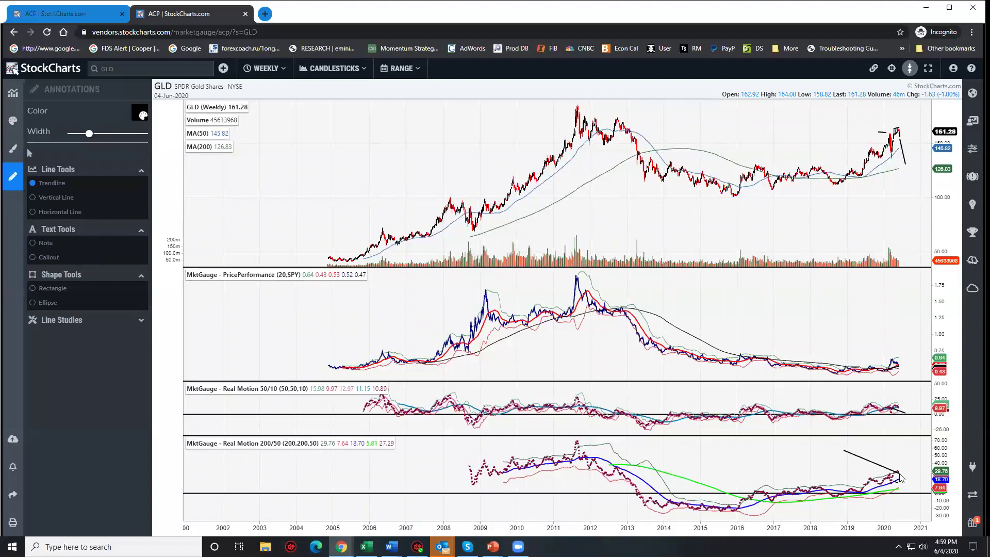
Extend the price trendline near GLD's recent peak higher at its top end
click(898, 138)
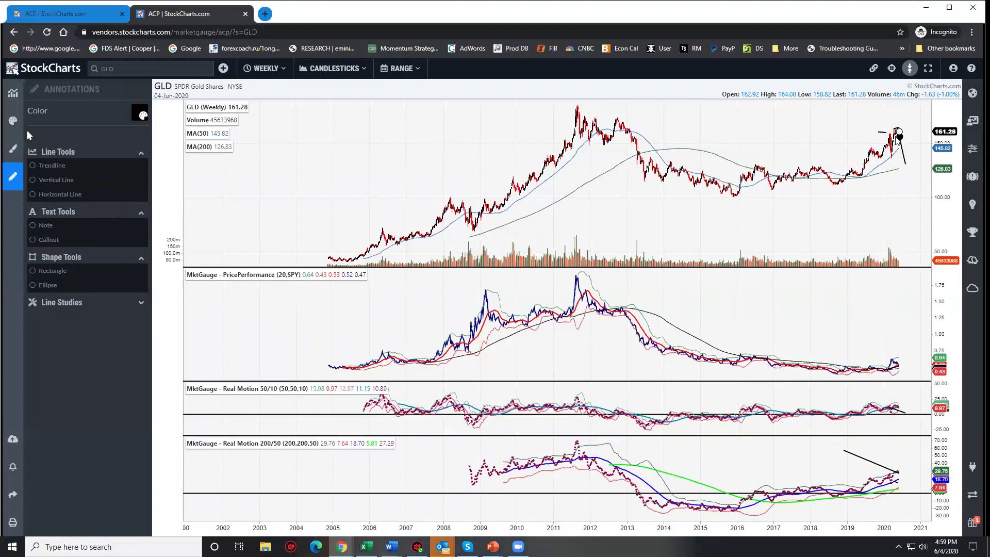
drag(899, 136, 893, 129)
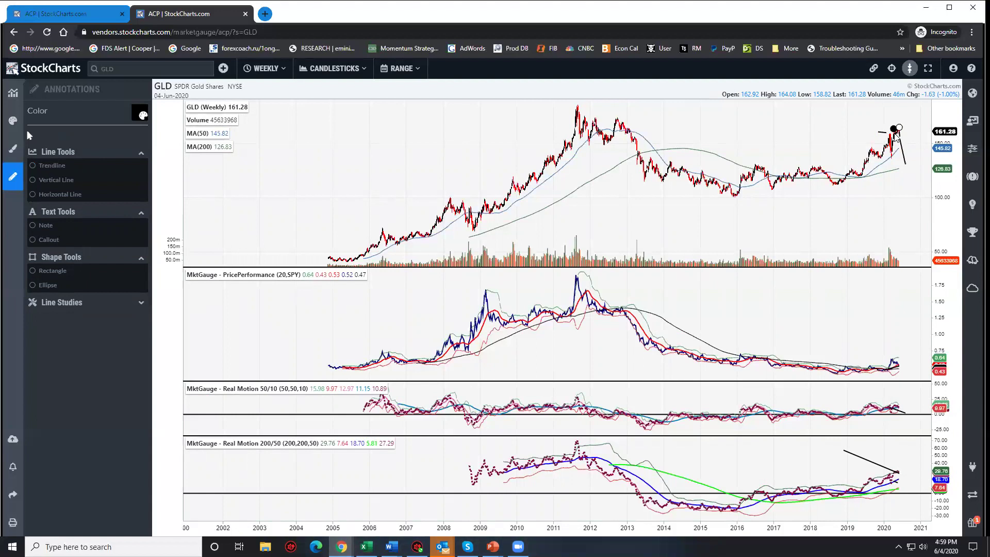
click(717, 165)
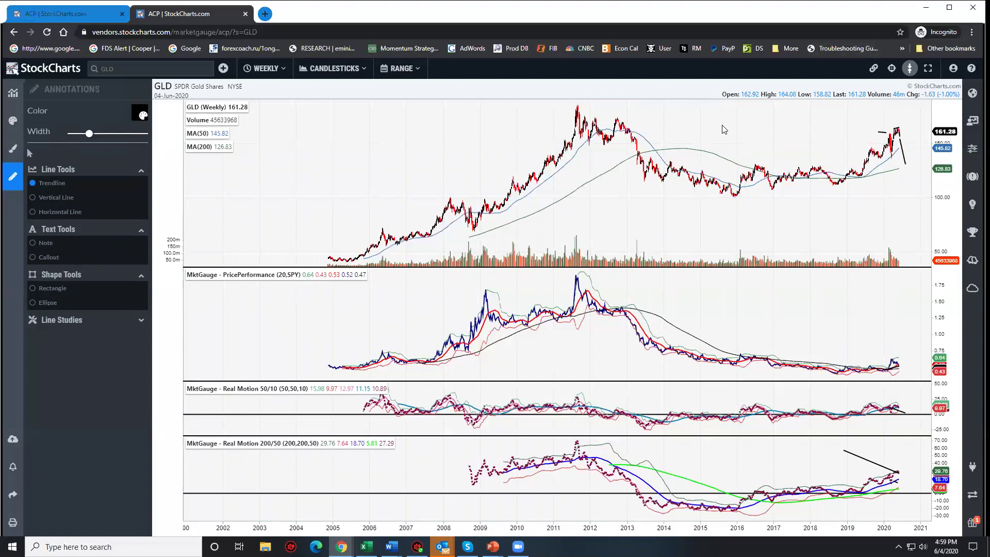
Load the IBB Nasdaq Biotechnology ETF and set the chart period to Daily
text(IBB)
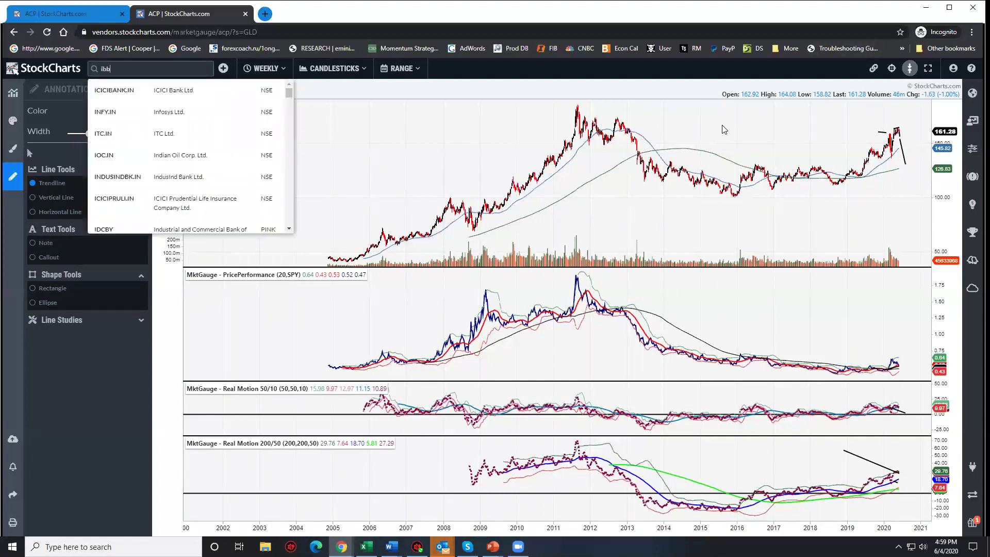
key(Return)
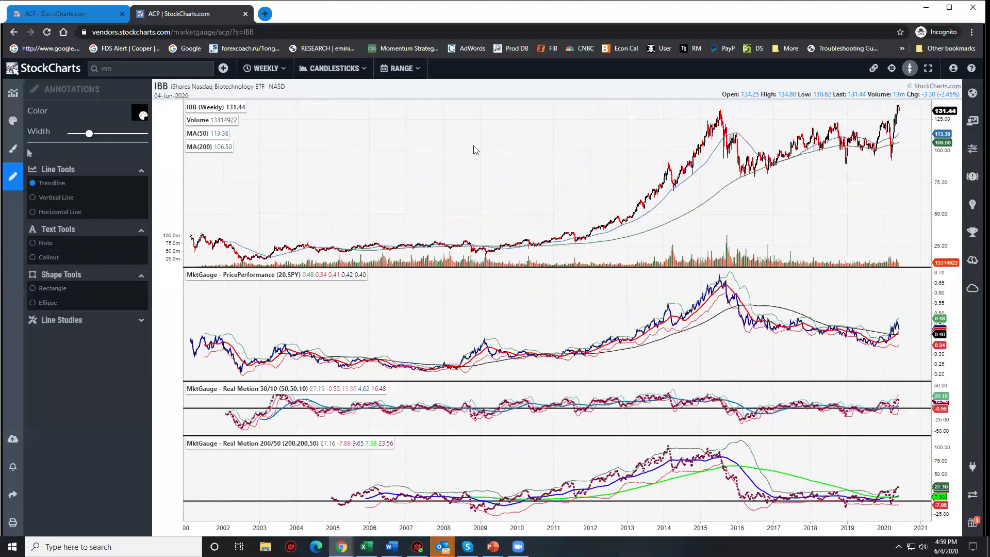
click(278, 70)
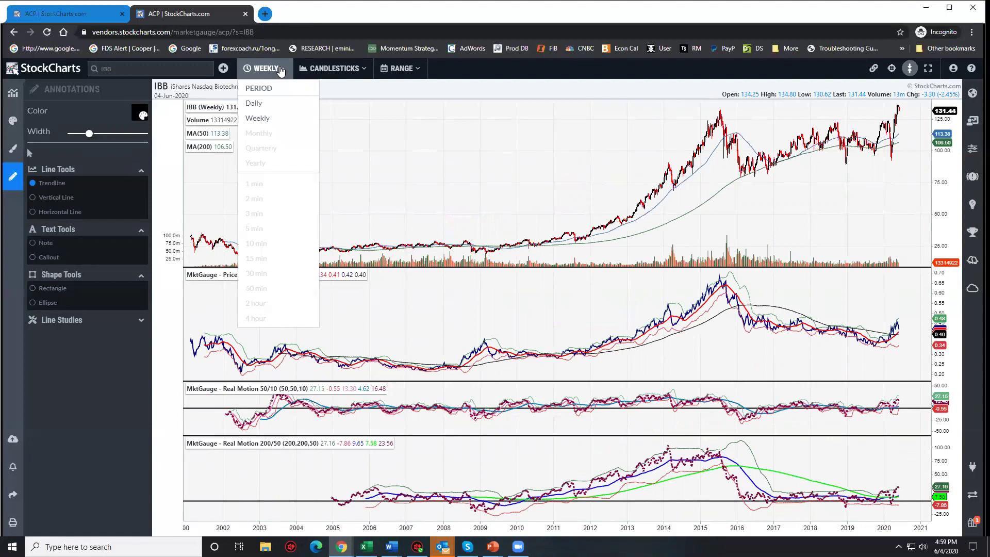
click(273, 110)
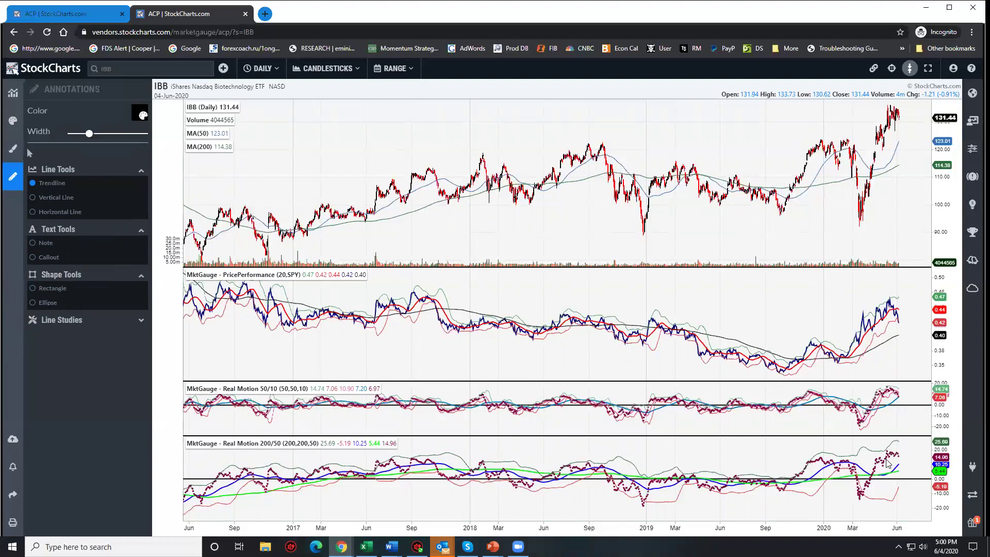
Draw a flat Real Motion 200/50 line, a rising line across IBB's peak, and a Real Motion 50/10 line
drag(871, 454, 901, 452)
drag(880, 128, 902, 110)
click(888, 452)
click(885, 395)
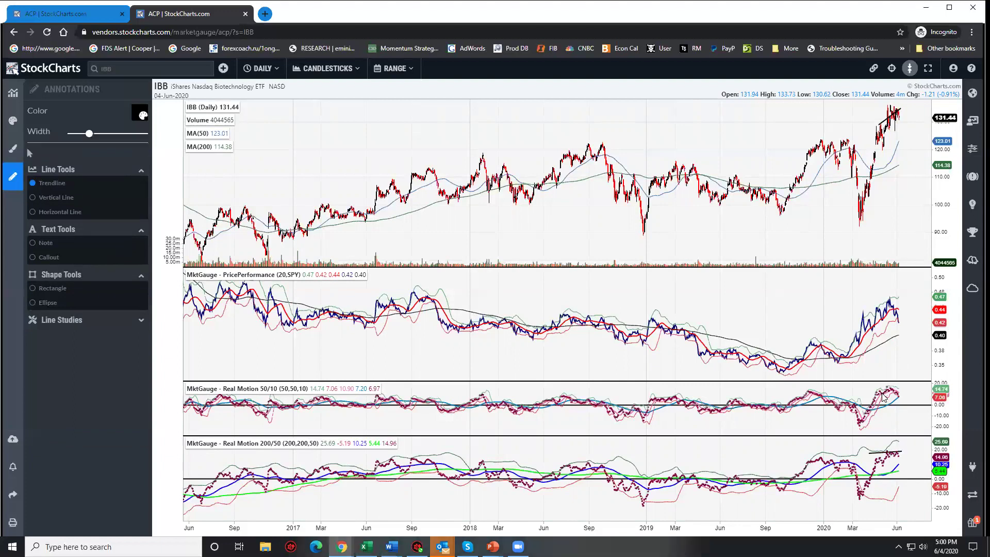
drag(882, 396, 902, 393)
Add a falling trendline from IBB's price peak and a flat PricePerformance trendline
click(897, 115)
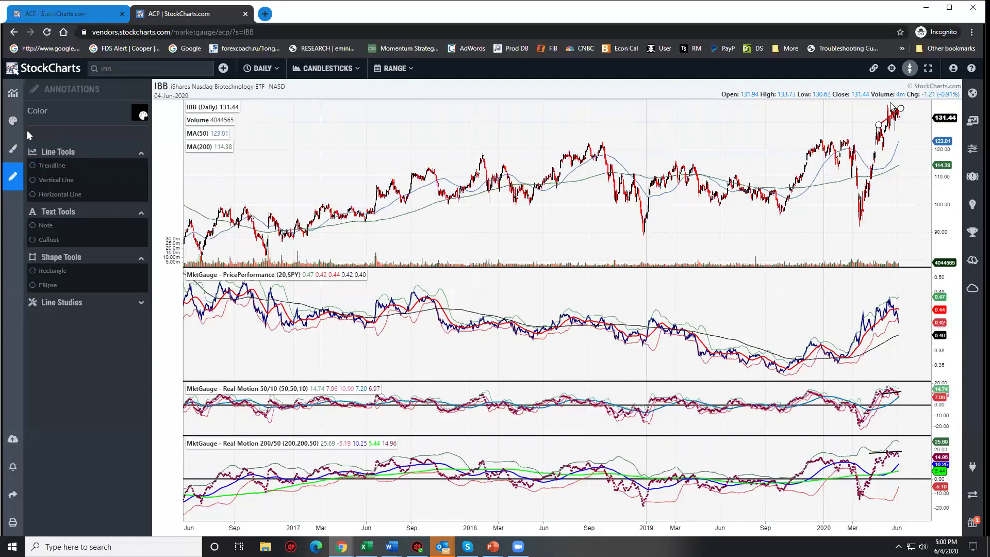
click(889, 106)
drag(889, 105, 908, 113)
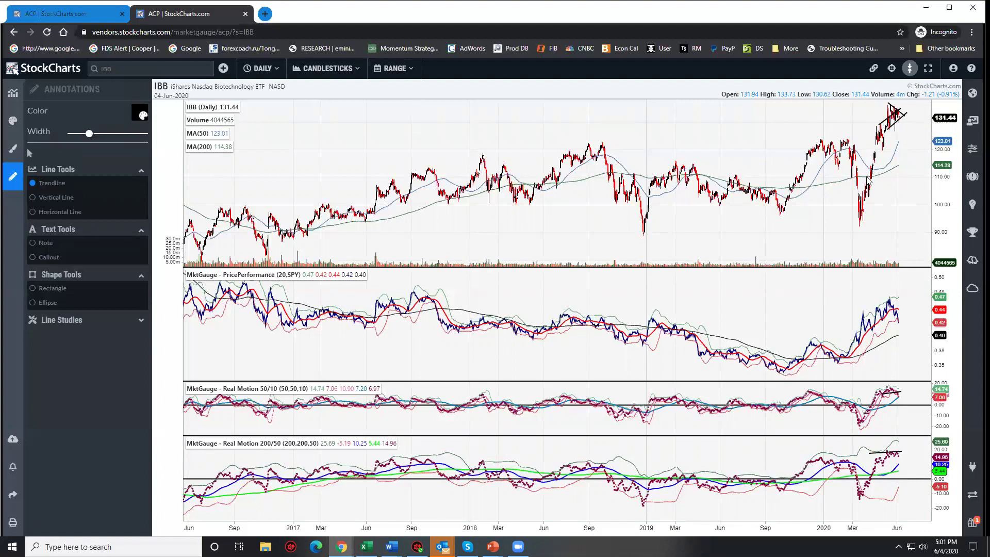
click(905, 123)
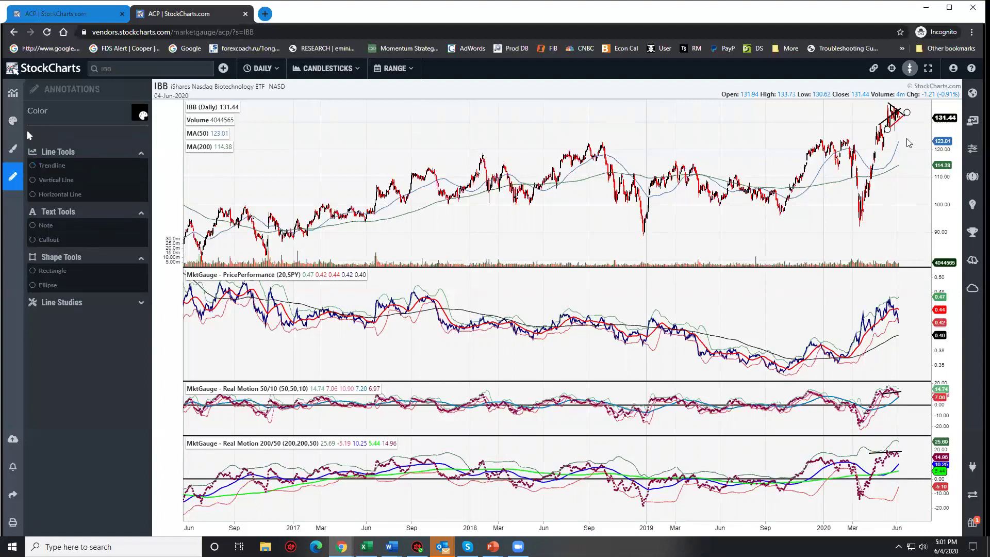
click(910, 146)
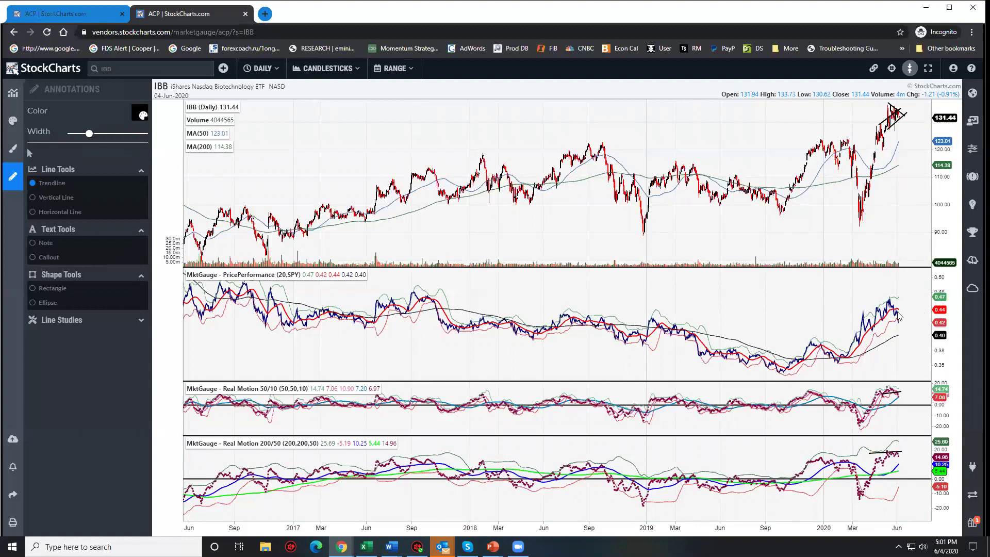
drag(887, 316, 920, 309)
click(881, 127)
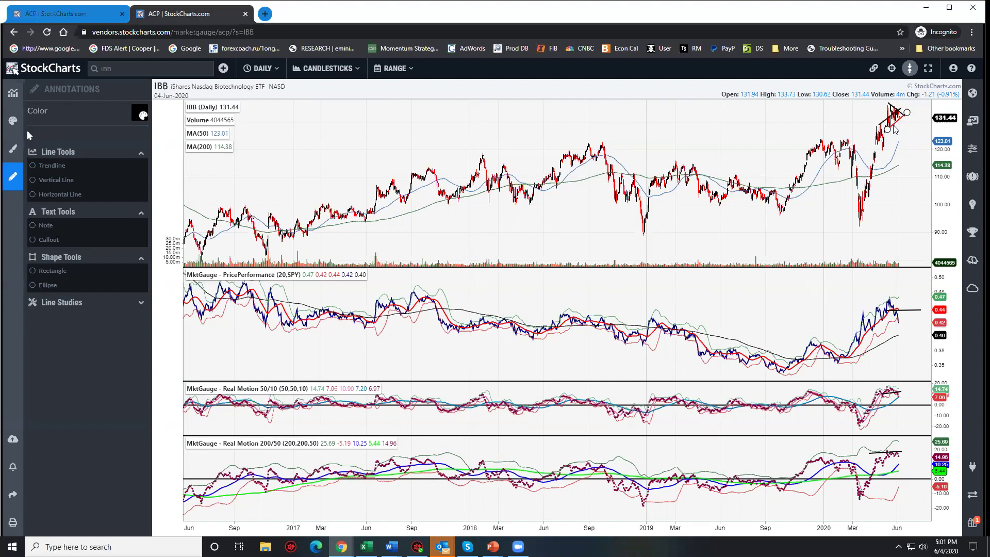
click(901, 137)
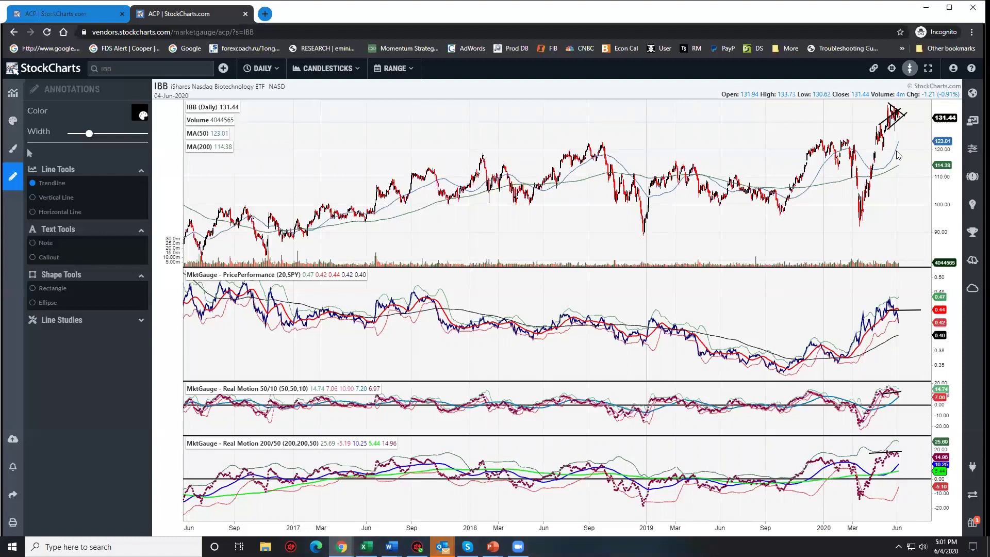
click(897, 311)
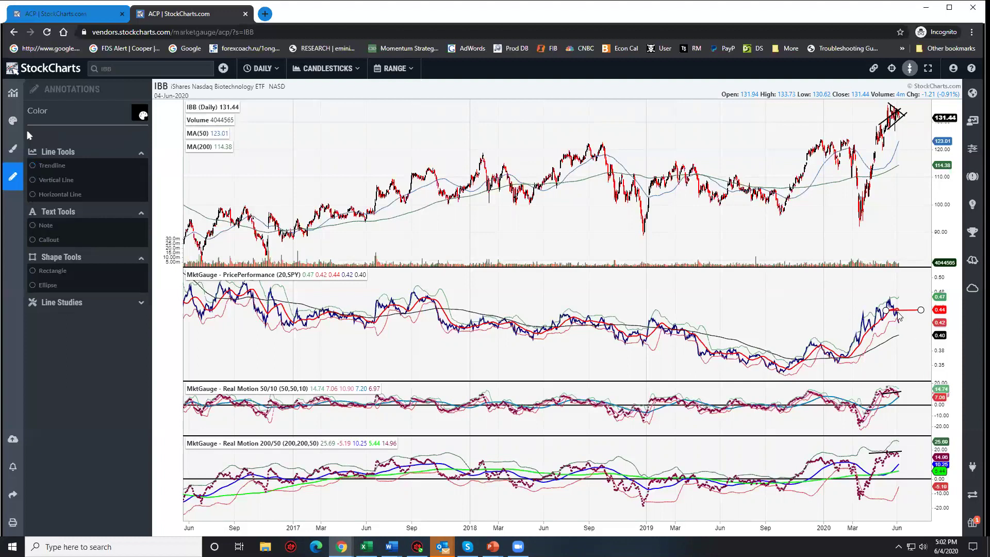
click(891, 367)
click(891, 394)
click(897, 388)
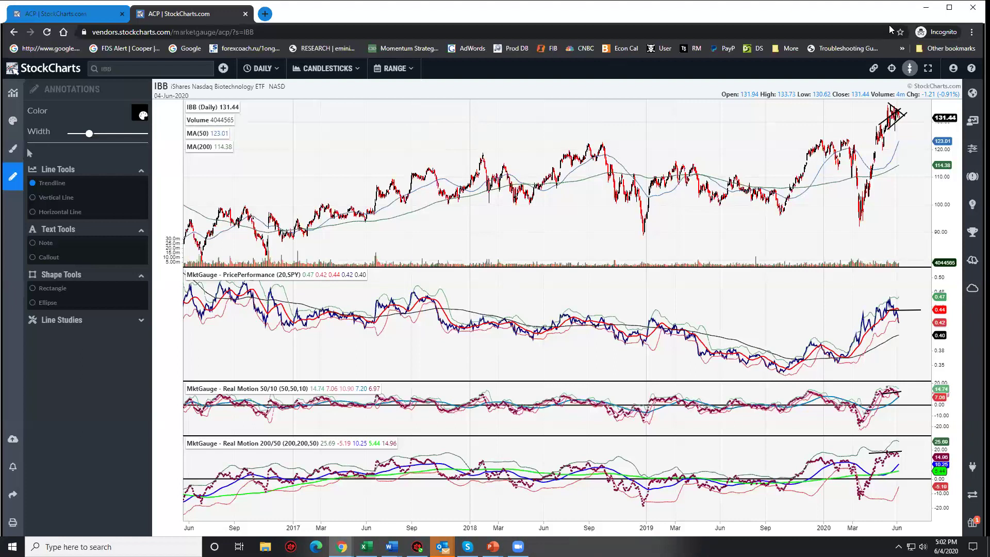
Bring up the VUG Vanguard Growth ETF chart, closing at 195.41
text(vug)
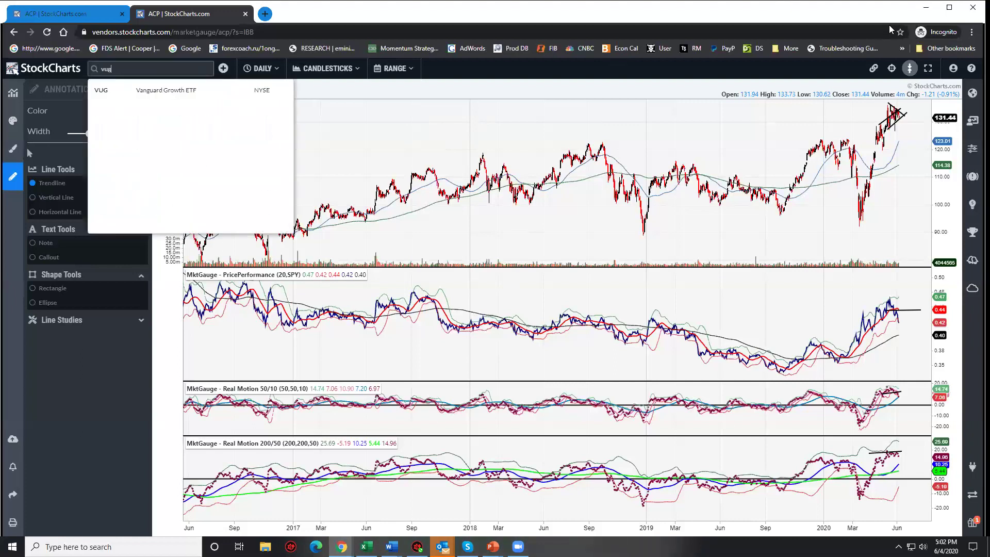
key(Return)
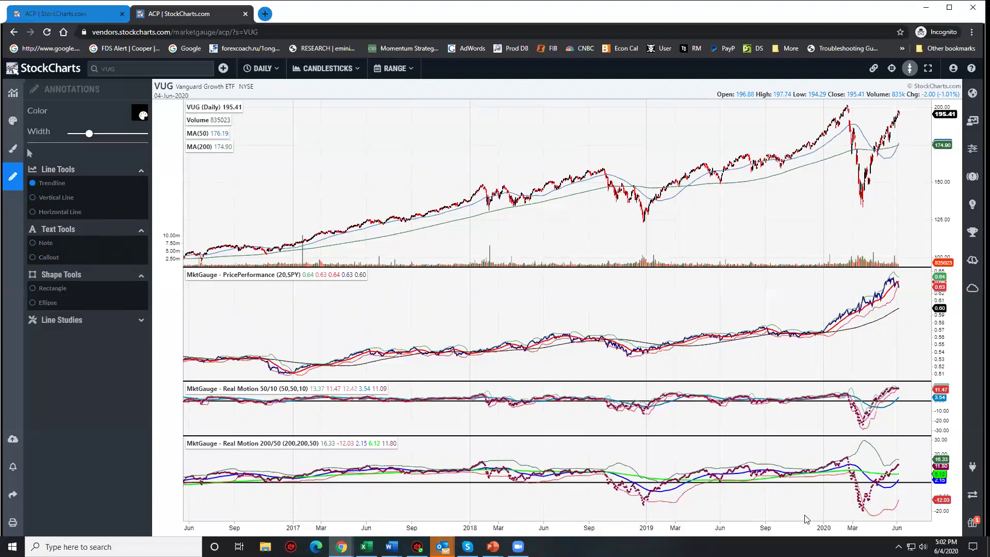
Draw a rising Real Motion 200/50 trendline and a line along VUG's recent price rally
drag(804, 514, 923, 458)
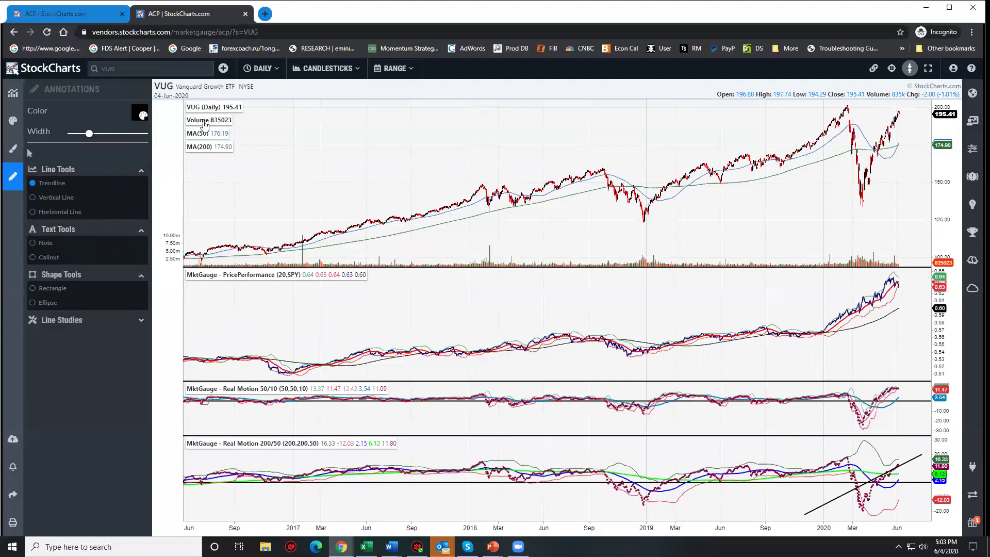
drag(843, 210, 898, 111)
click(894, 116)
click(853, 114)
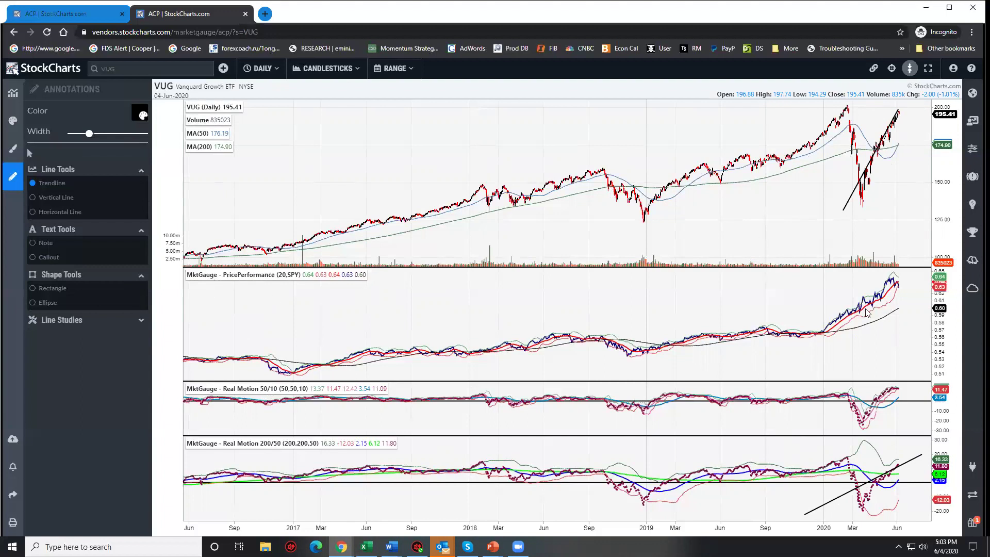
Add a rising PricePerformance trendline to the recent high and a short Real Motion 50/10 line
mouse_move(845, 367)
mouse_down()
mouse_move(892, 325)
mouse_move(901, 290)
mouse_up()
drag(900, 289, 899, 287)
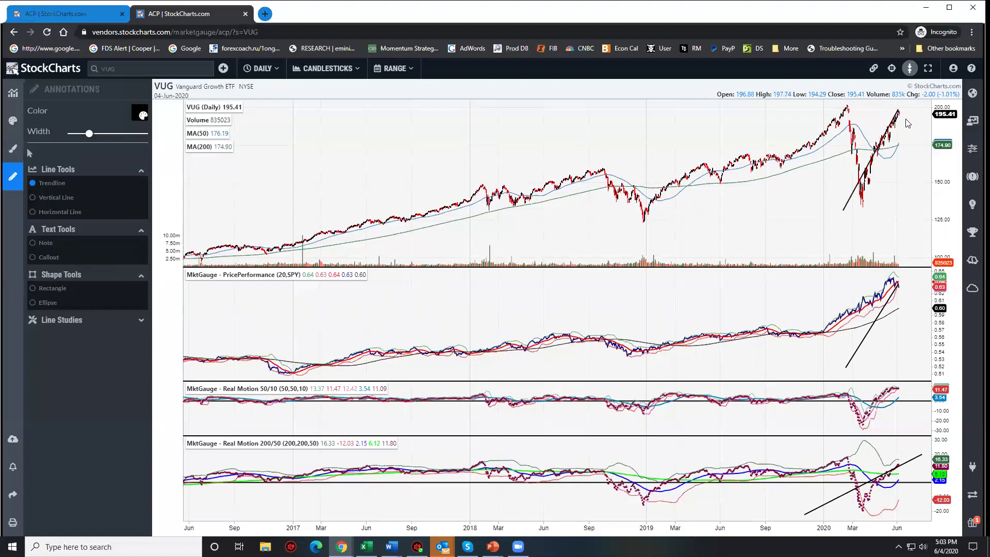
drag(884, 390, 901, 383)
click(893, 395)
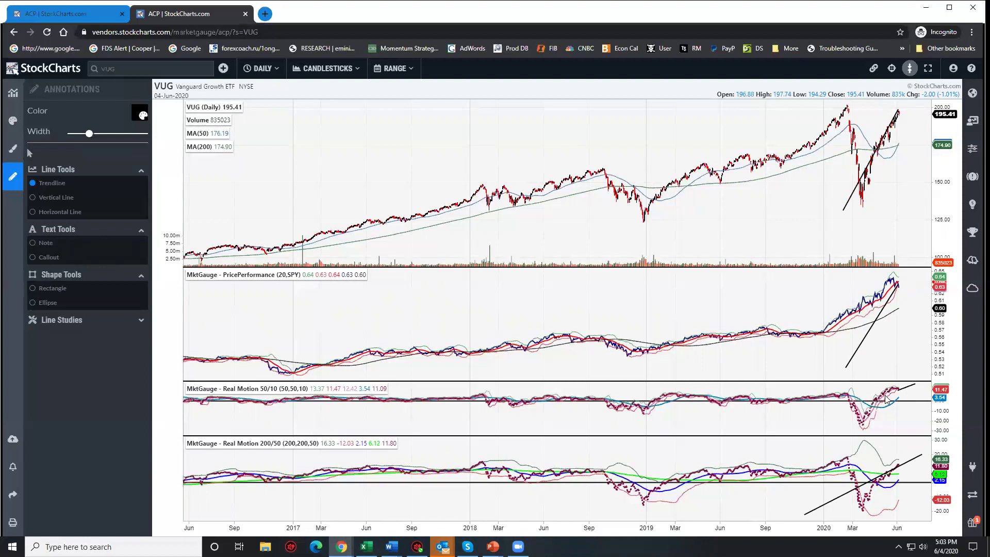
click(902, 394)
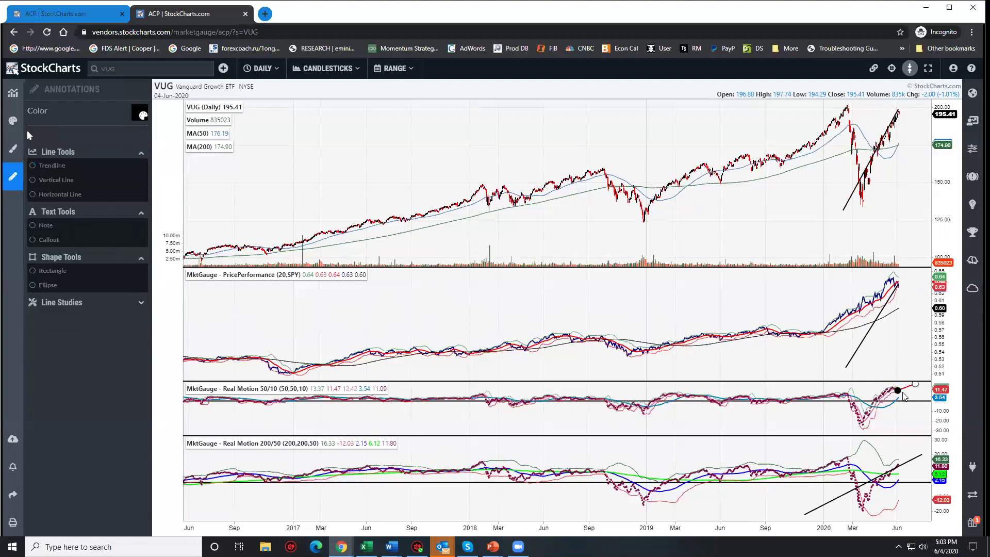
click(763, 340)
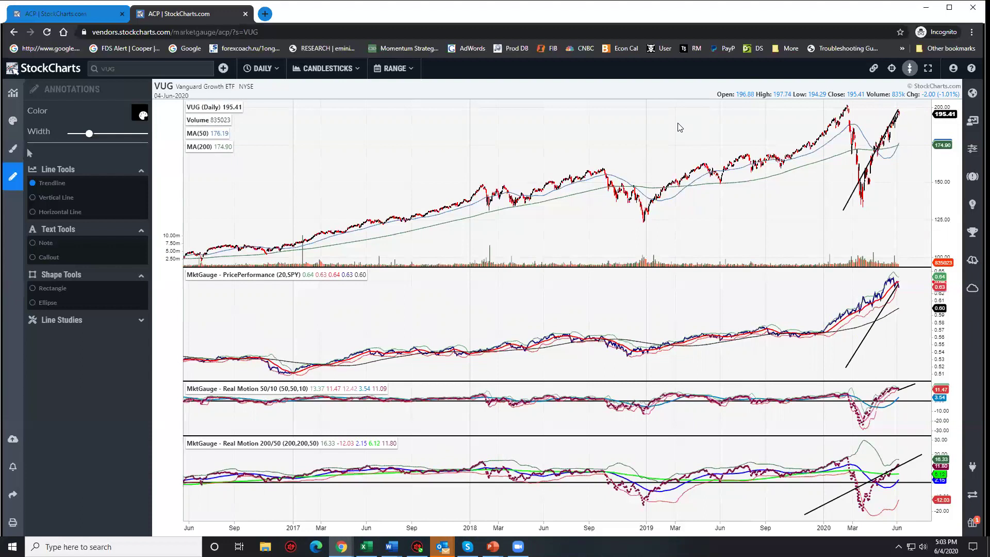
Load VTV as a weekly chart zoomed out to show its full 2004–2020 history
text(VTV)
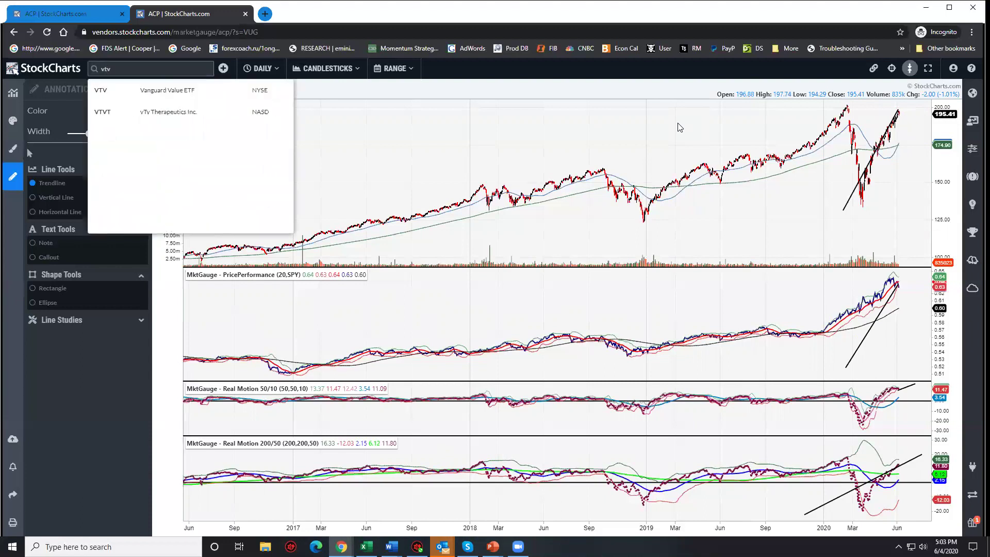
key(Return)
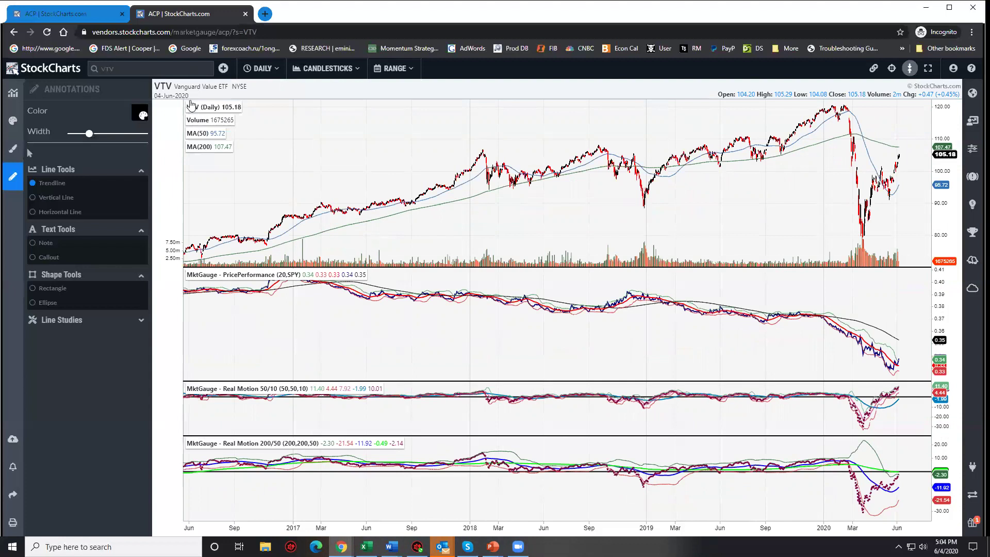
click(278, 70)
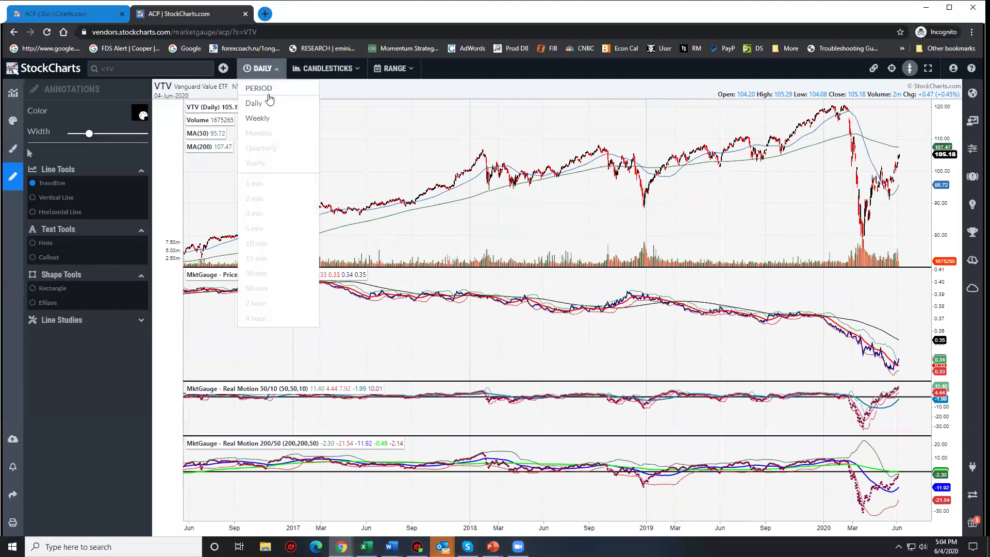
click(266, 119)
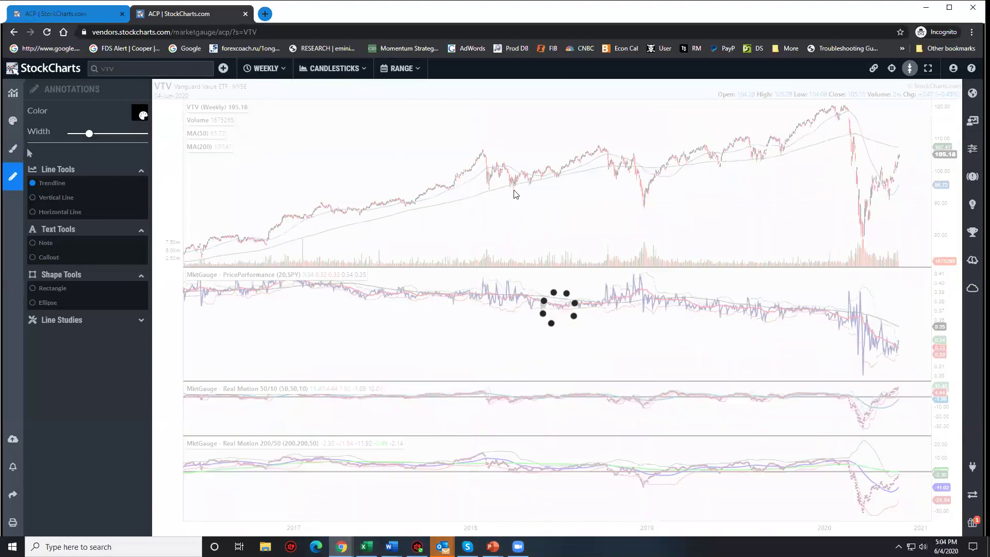
scroll(512, 233, down, 3)
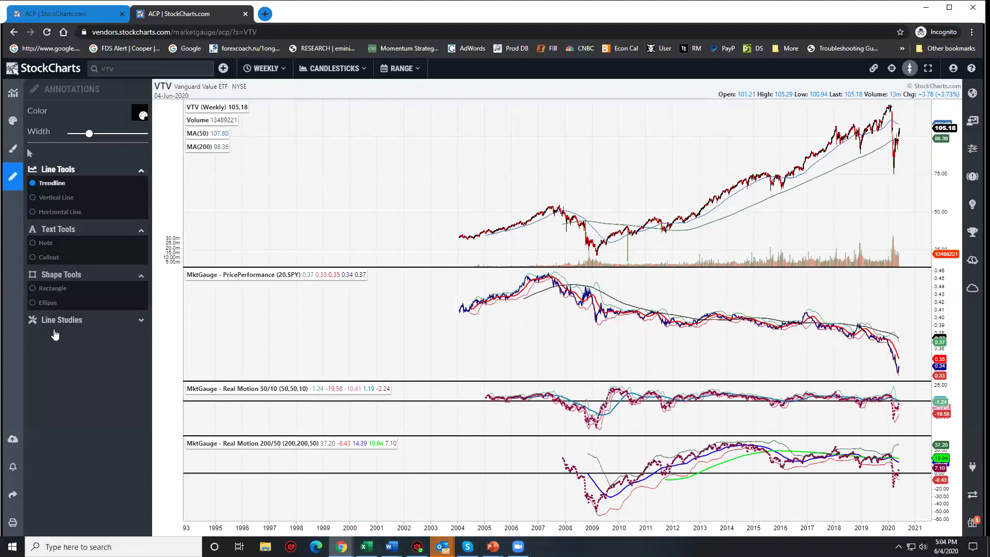
Restore the Annotations sidebar and choose the Trendline tool
click(14, 181)
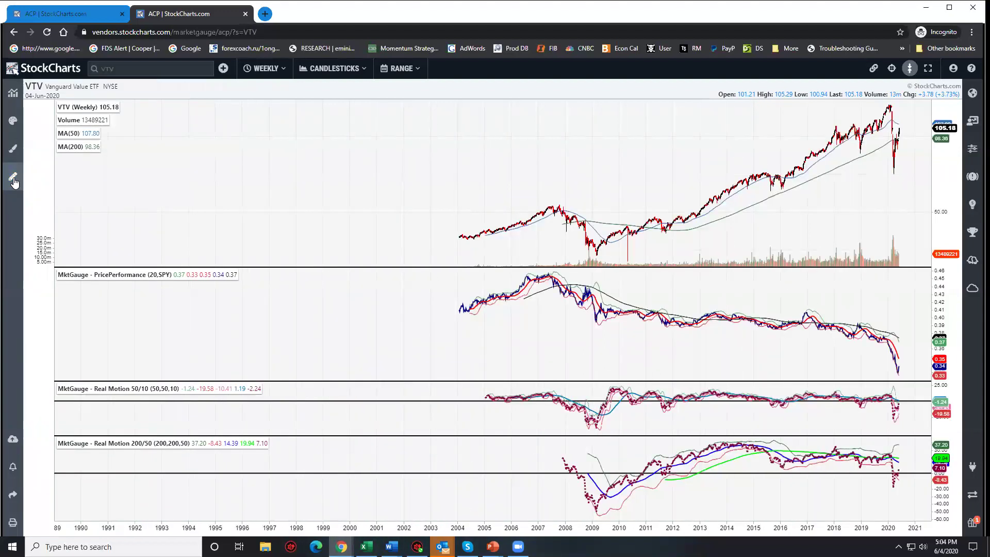
click(14, 180)
click(40, 180)
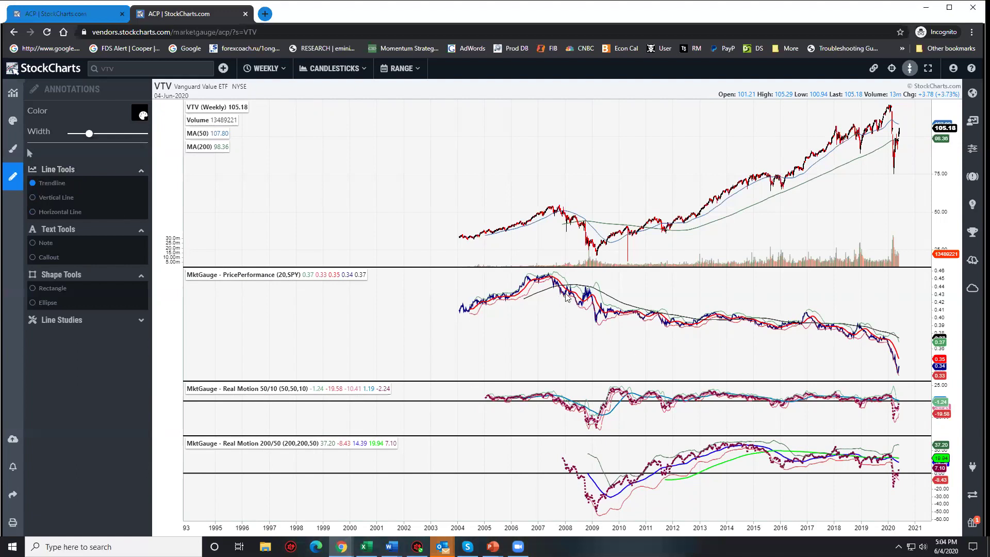
Draw a falling PricePerformance trendline from the 2007 peak to 2020 and a flat line under the lows
drag(555, 293, 890, 337)
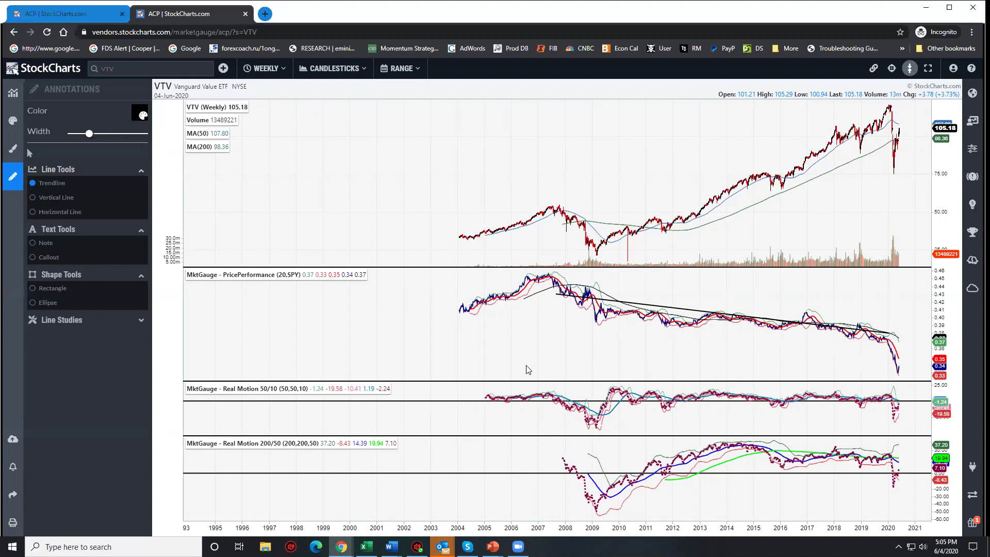
drag(527, 365, 897, 375)
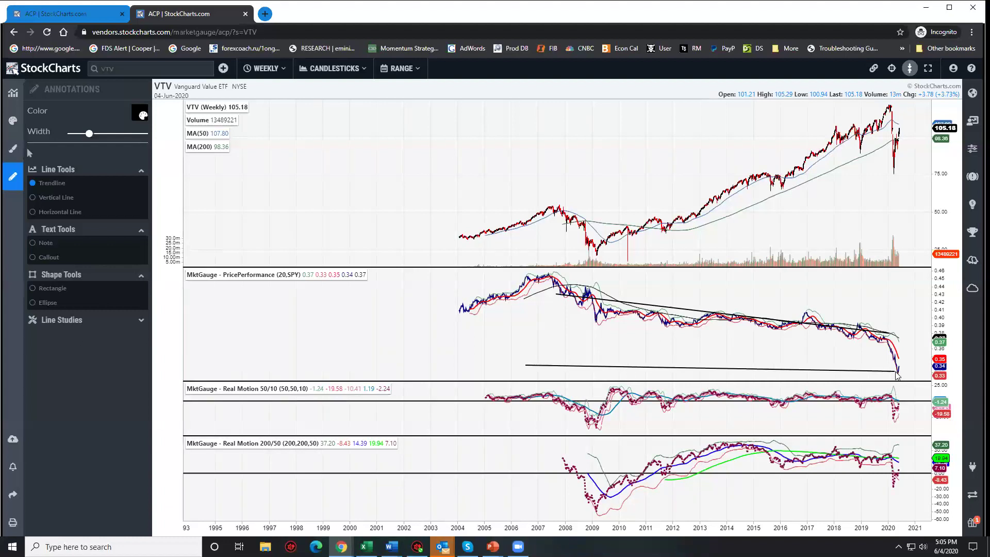
drag(896, 375, 896, 375)
Return VTV to daily bars and draw trendlines on the PricePerformance drop, Real Motion 50/10 and 2020 high
click(283, 69)
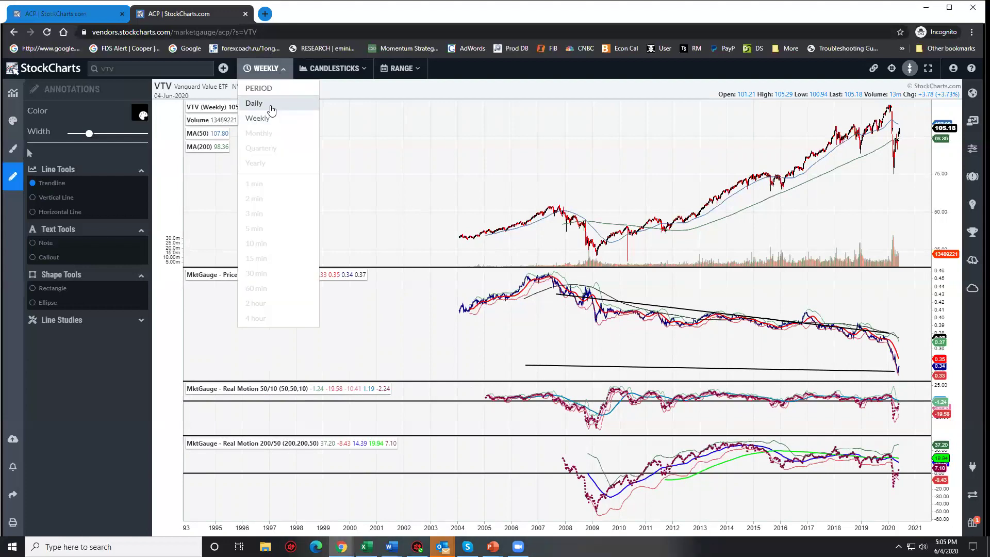
click(253, 103)
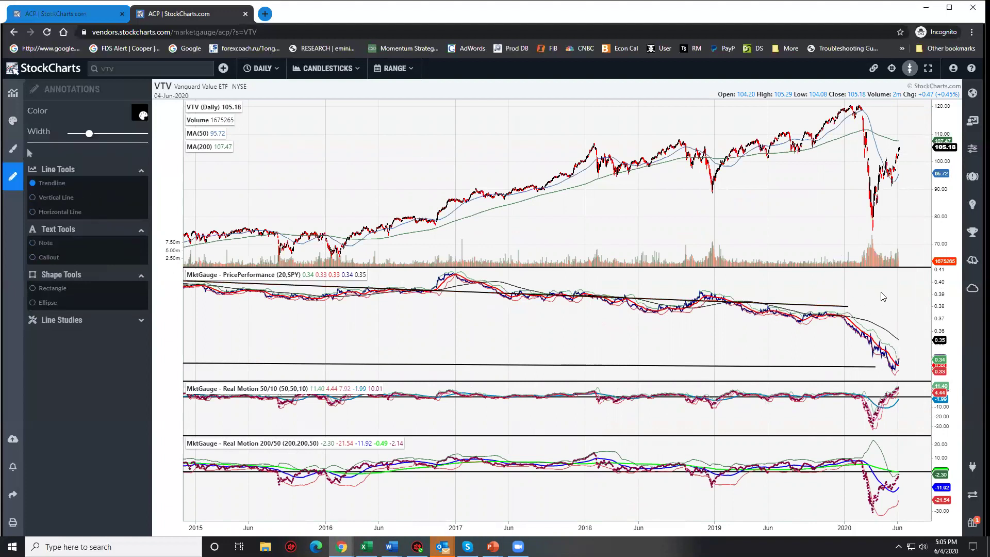
drag(879, 284, 896, 363)
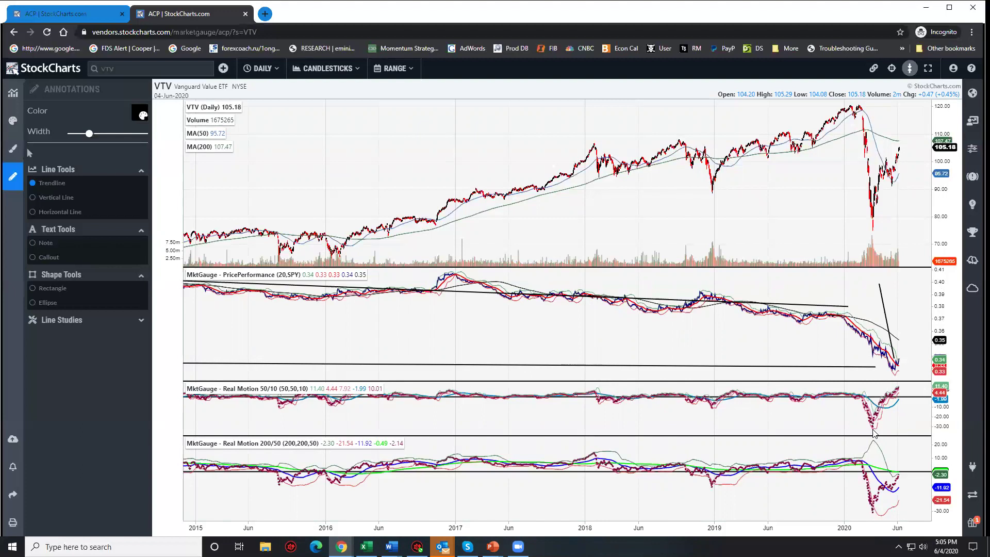
drag(889, 421, 897, 402)
click(916, 318)
drag(868, 133, 917, 150)
Shift the Real Motion 50/10 trendline up and to the right
click(897, 401)
click(878, 407)
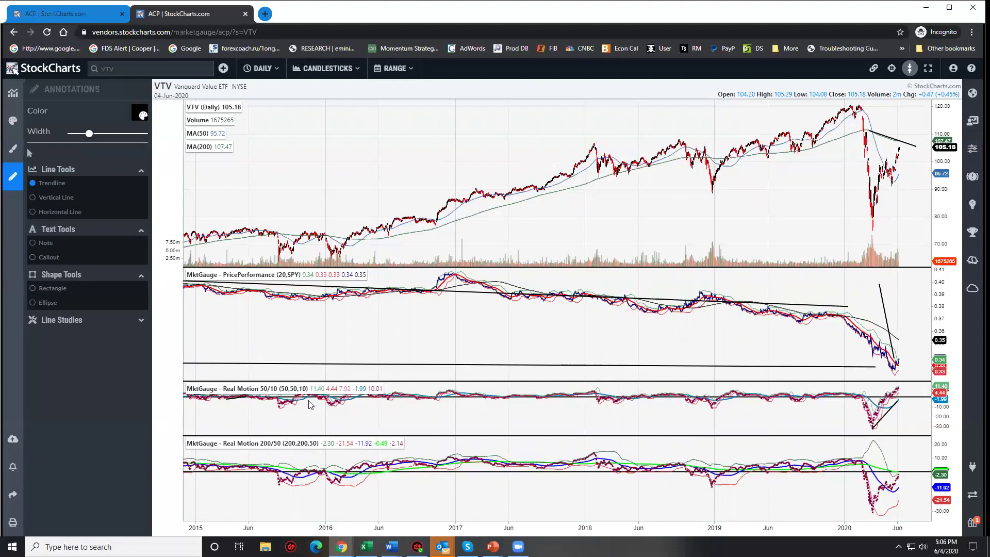
click(724, 365)
click(897, 364)
click(883, 416)
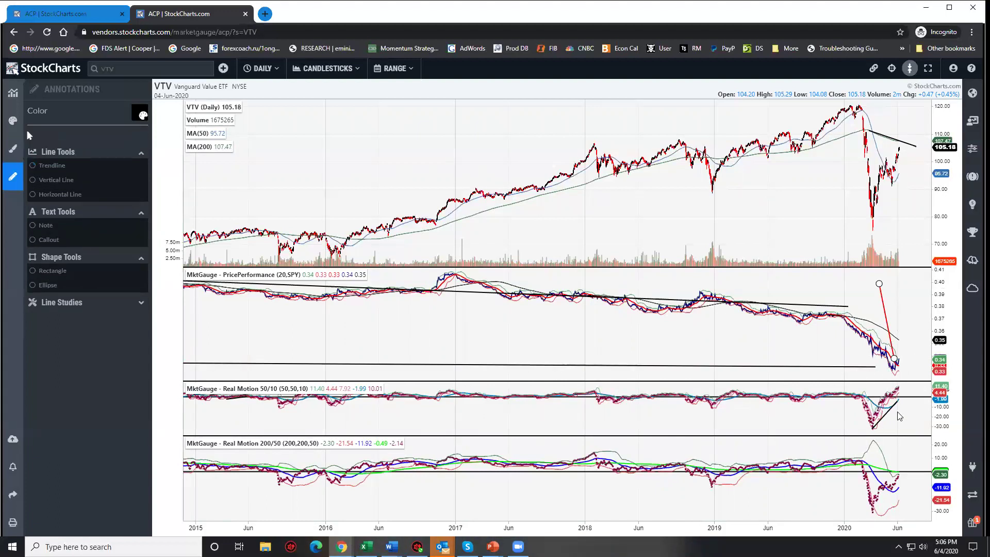
drag(896, 401, 903, 397)
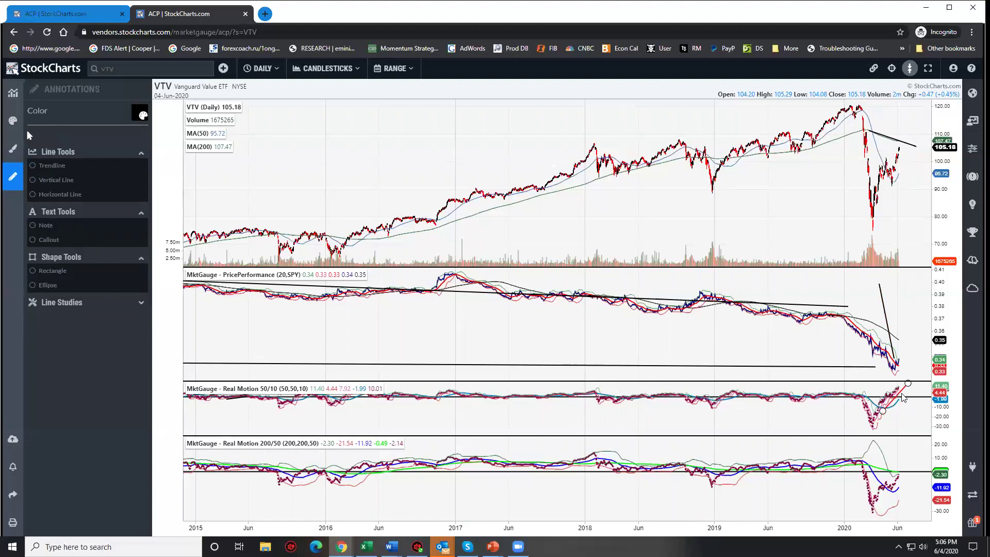
click(904, 494)
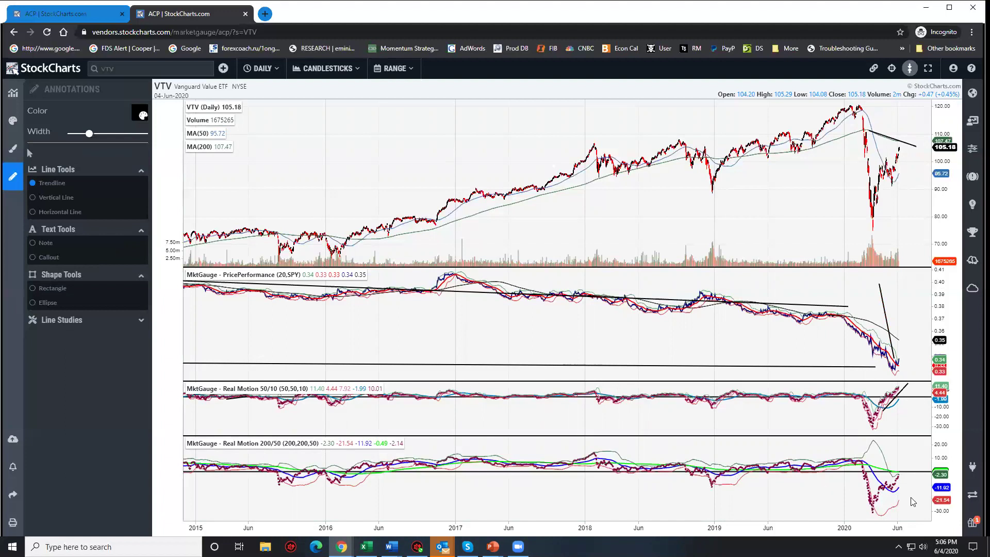
Adjust the falling price trendline from the 2020 high above the recent rebound
click(899, 144)
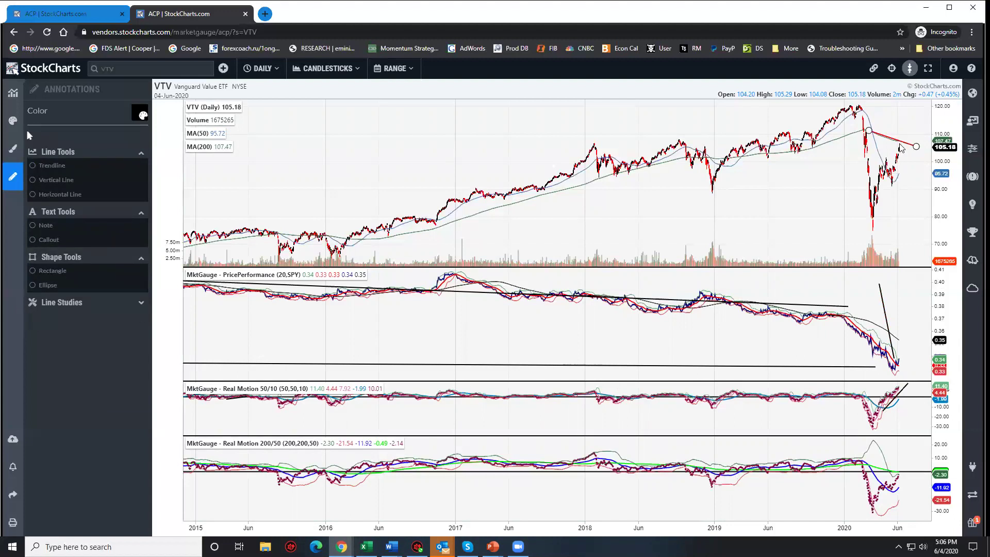
click(885, 153)
click(905, 152)
click(906, 159)
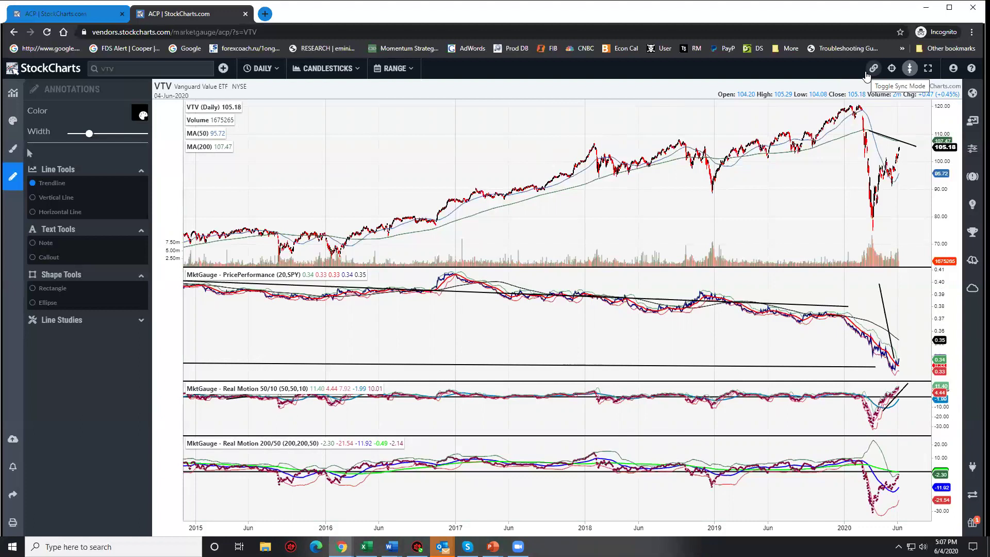
Load the $VIX chart and draw a rising trendline under recent prices
text($vix)
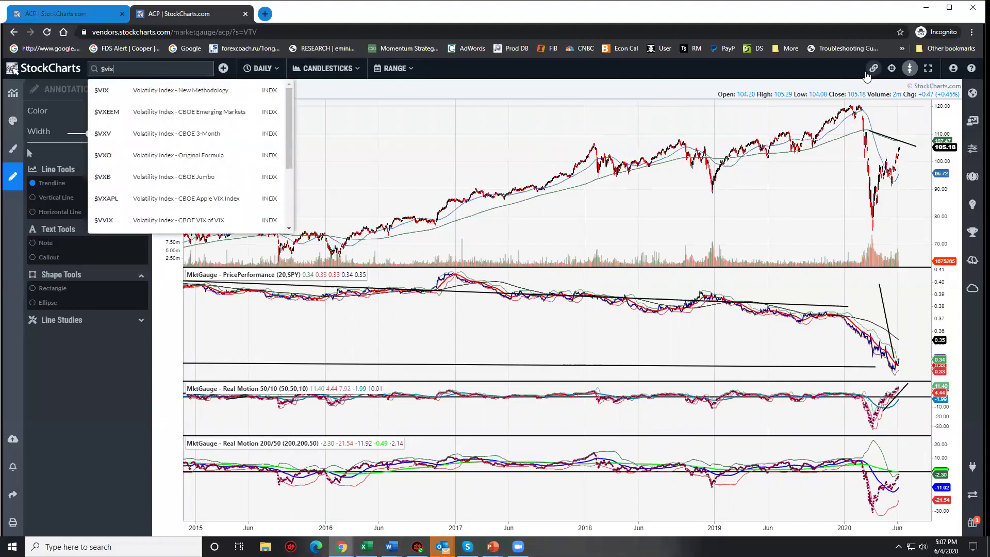
key(Return)
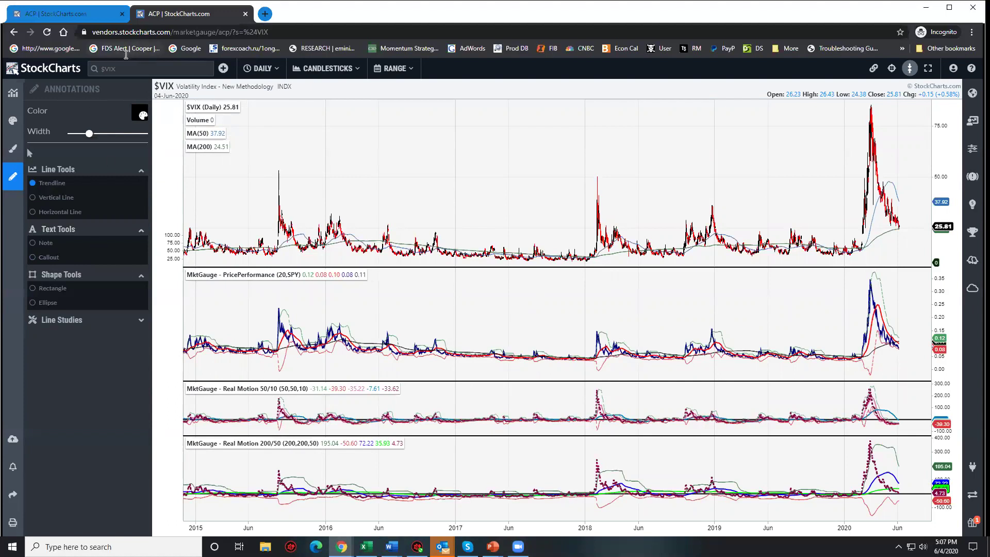
click(52, 183)
drag(867, 254, 903, 229)
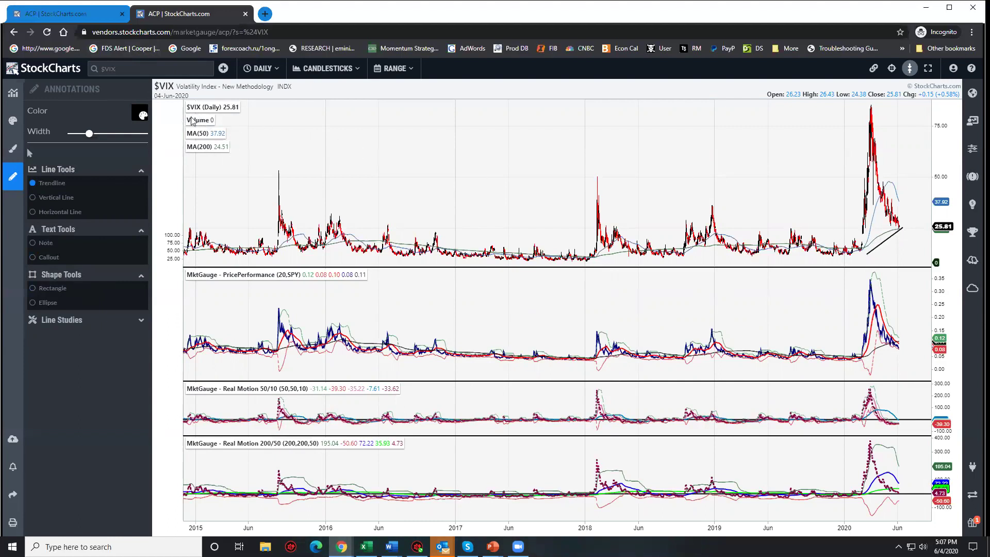
Reposition the right endpoint of the rising $VIX trendline
click(884, 240)
click(881, 228)
click(900, 229)
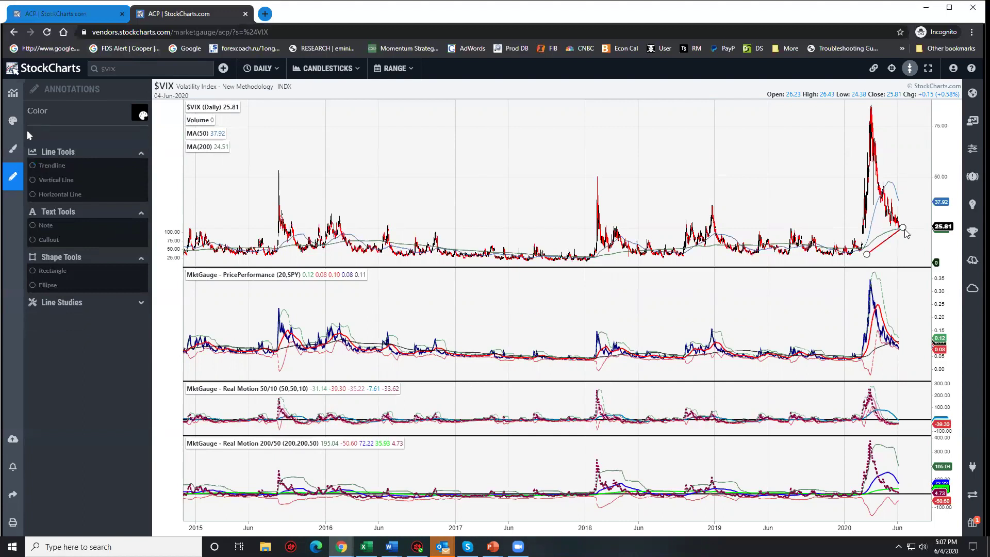
click(903, 228)
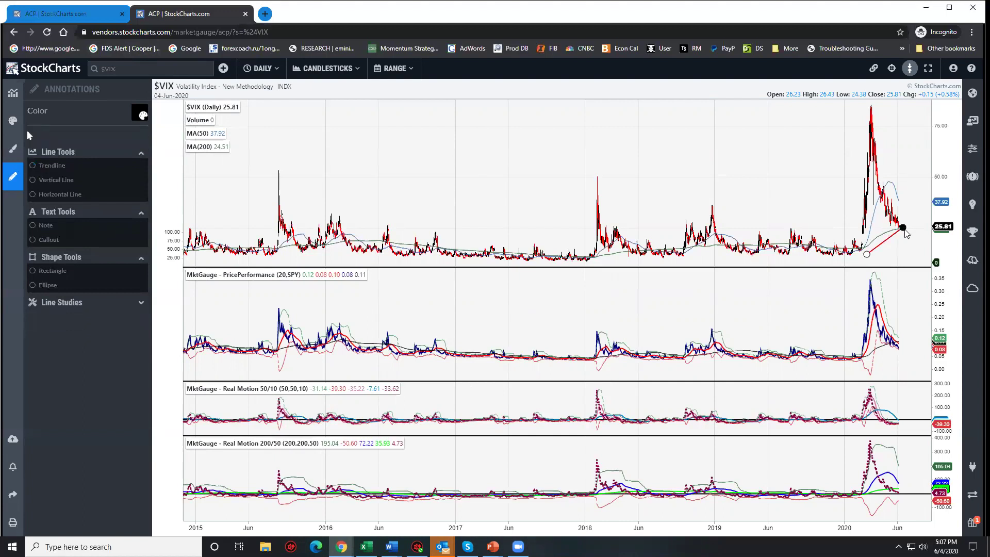
click(848, 231)
Draw a horizontal line across recent $VIX lows and a downward-sloping line below recent prices
drag(845, 235, 926, 234)
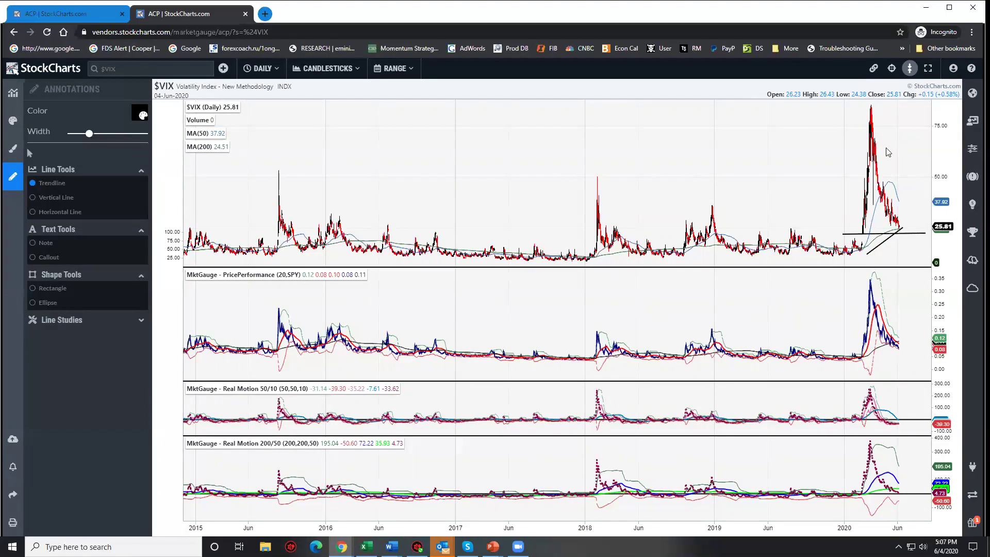
click(875, 248)
click(917, 251)
drag(916, 251, 868, 240)
Draw a rising line in early PricePerformance data and a falling line along its recent drop
click(909, 234)
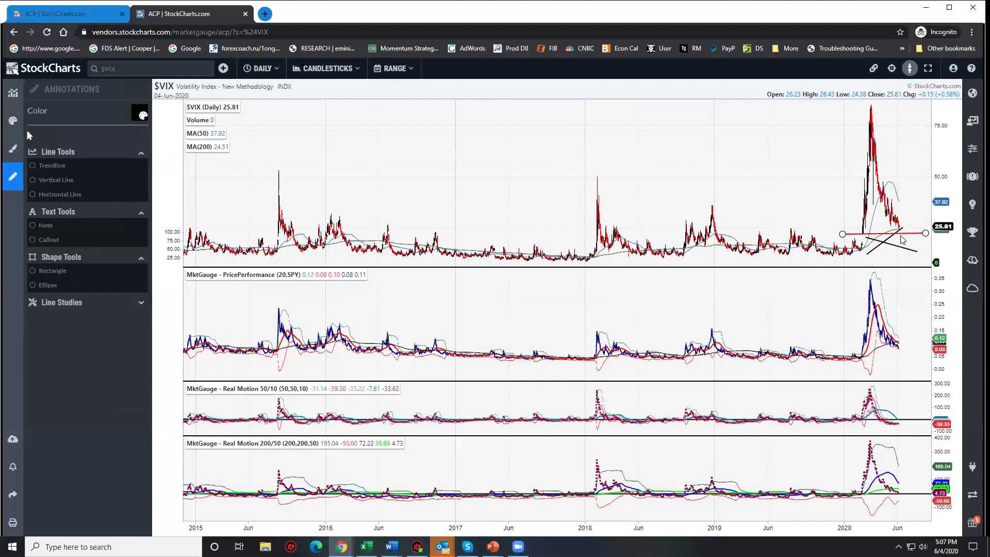
click(900, 368)
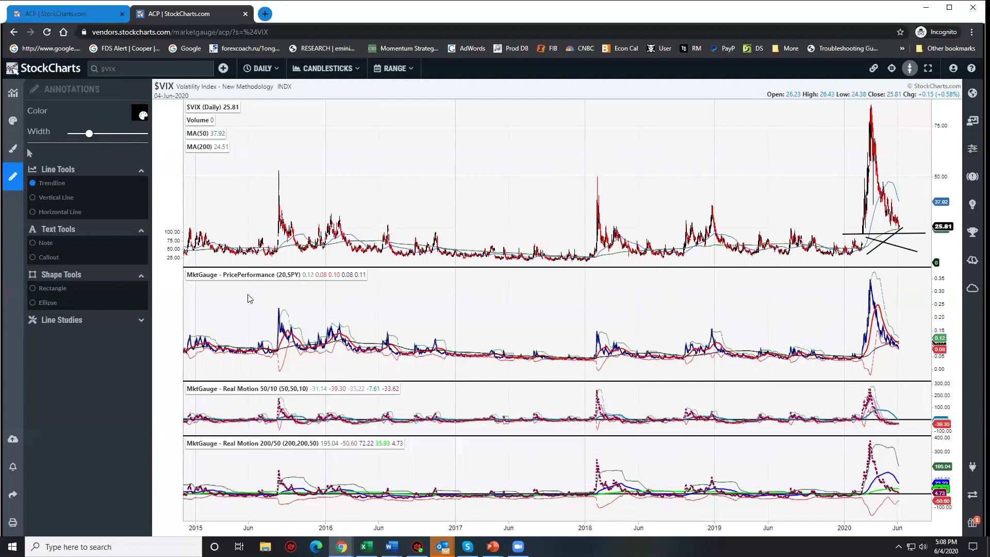
drag(247, 294, 293, 281)
drag(888, 296, 902, 340)
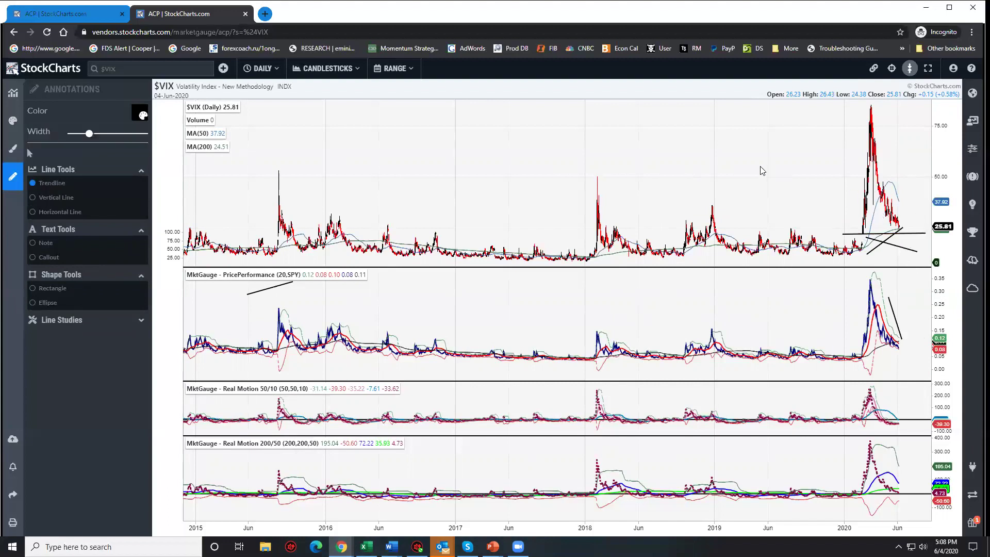
Load the VXX chart and zoom in to the last several months
text(vxx)
key(Return)
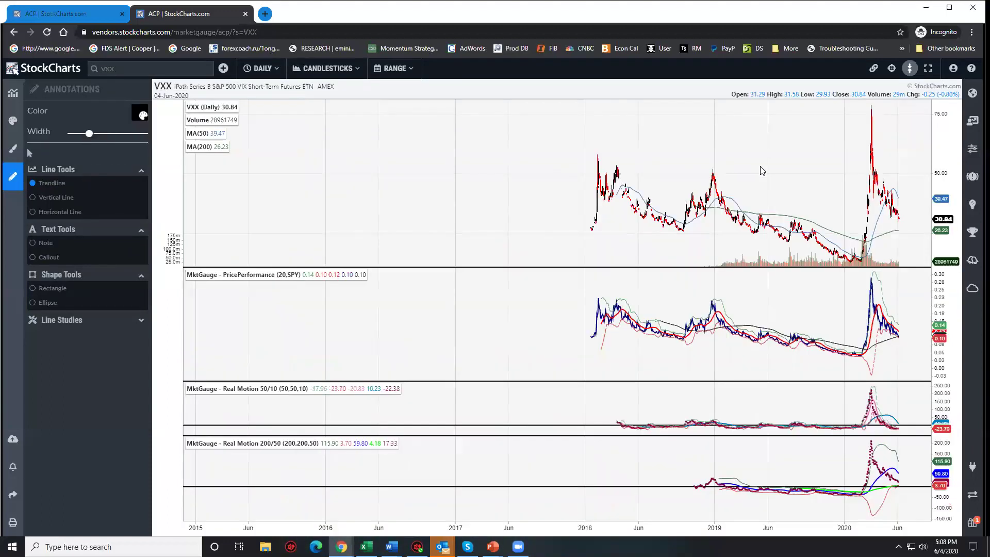
scroll(730, 163, up, 5)
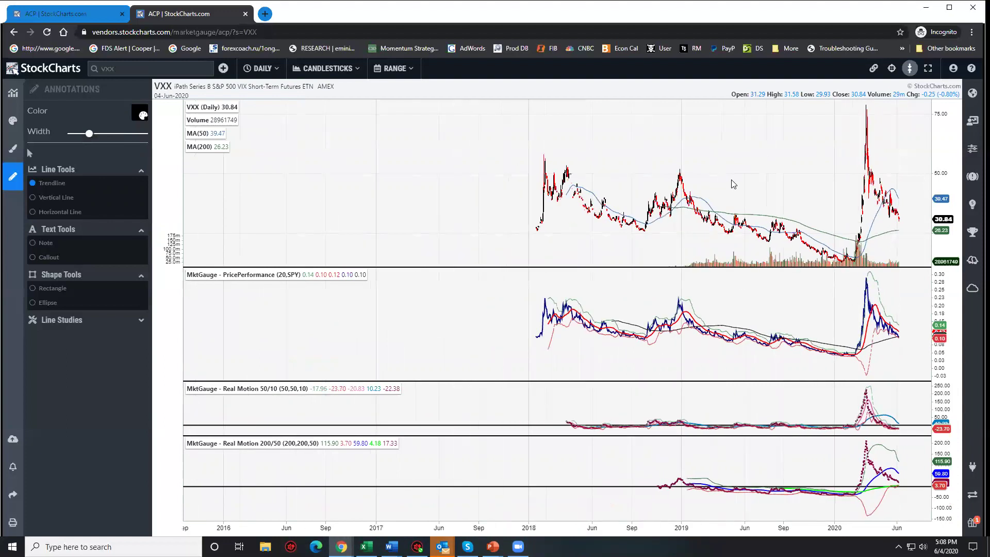
scroll(733, 184, up, 5)
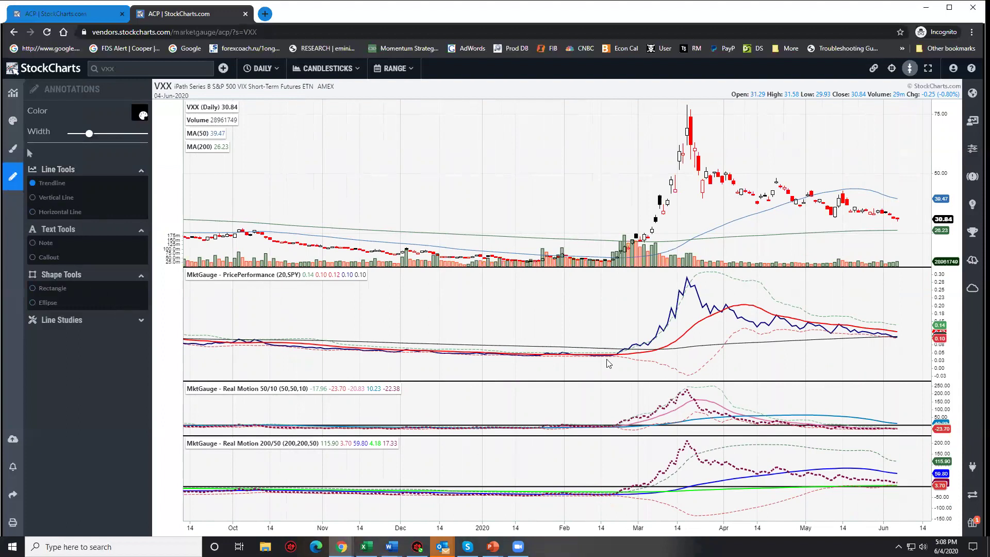
Draw a rising PricePerformance line to the latest values and falling lines before the March spike
drag(782, 371, 894, 338)
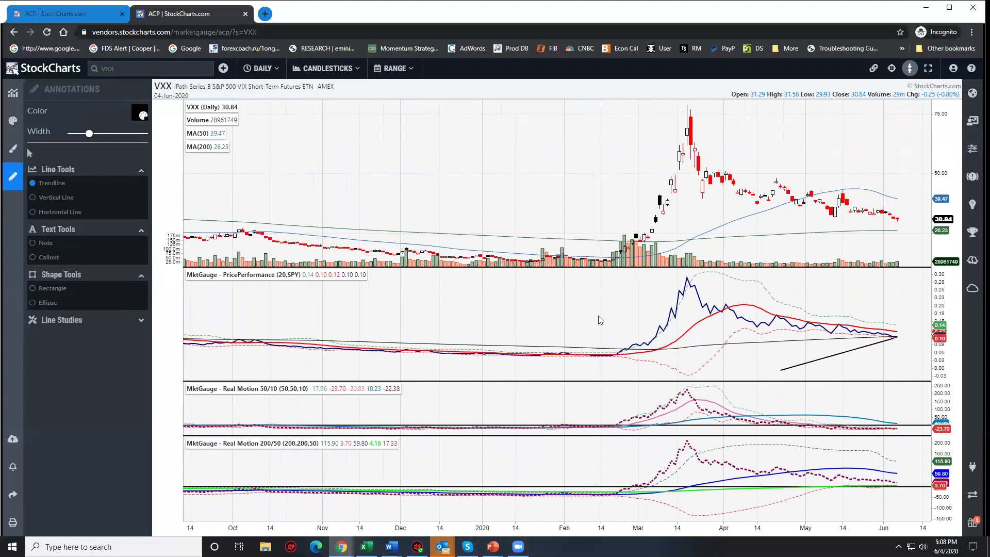
drag(593, 301, 622, 347)
drag(586, 184, 623, 263)
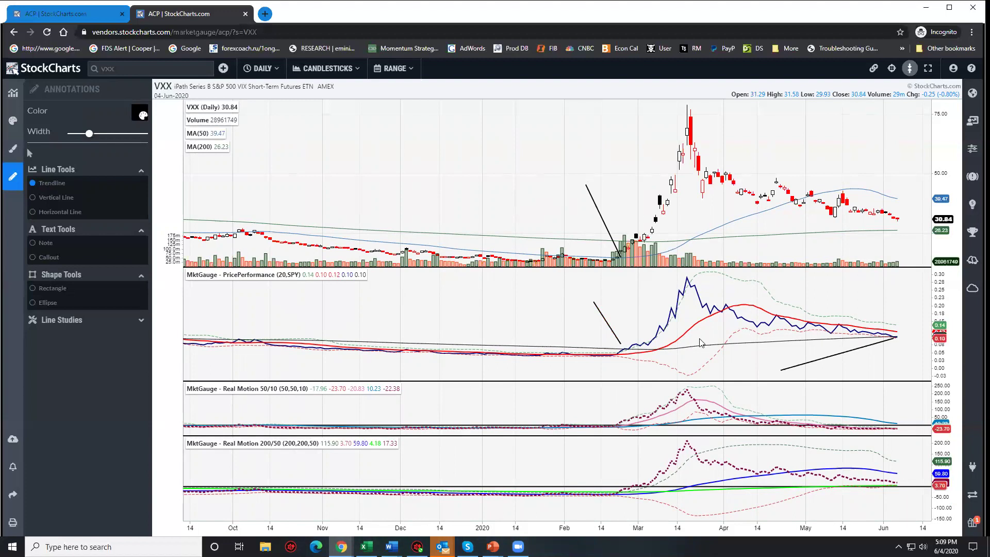
Reposition the rising PricePerformance trendline's right end and draw a flat line just under recent VXX prices
click(894, 340)
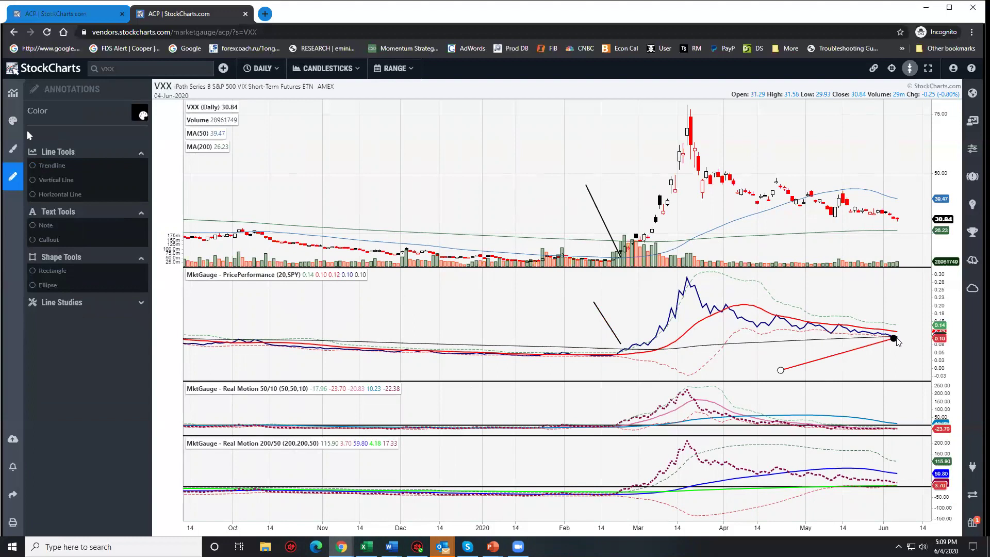
click(901, 343)
click(894, 339)
click(920, 334)
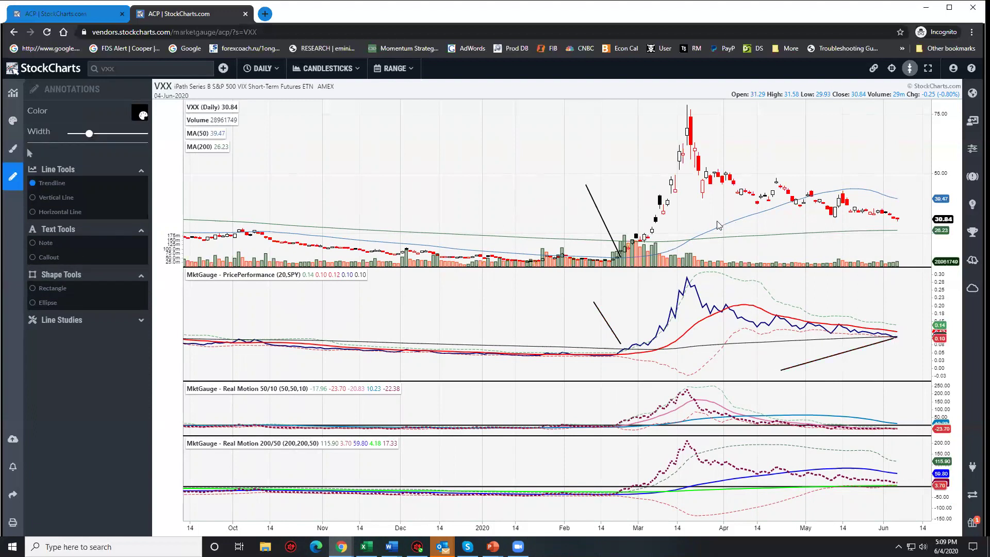
drag(625, 226, 921, 222)
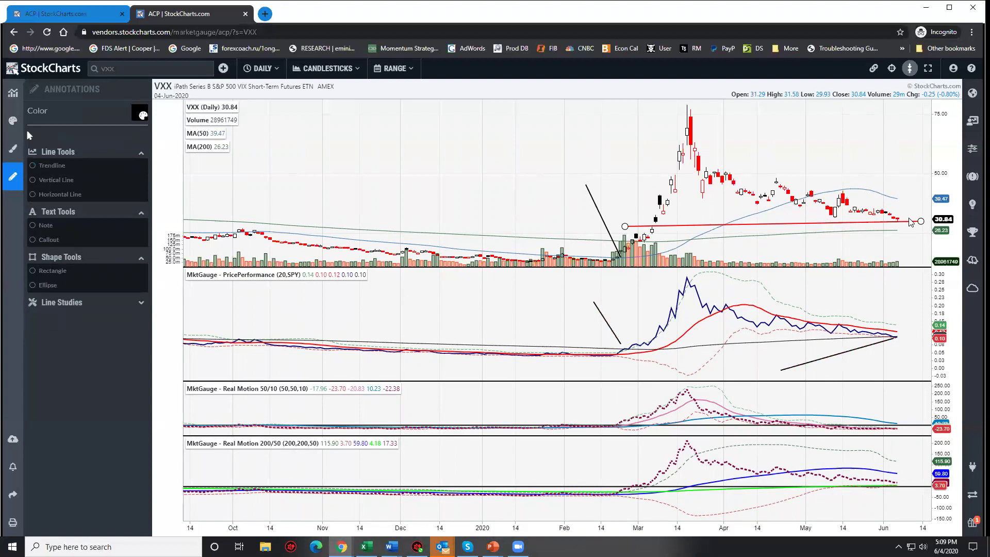
click(691, 240)
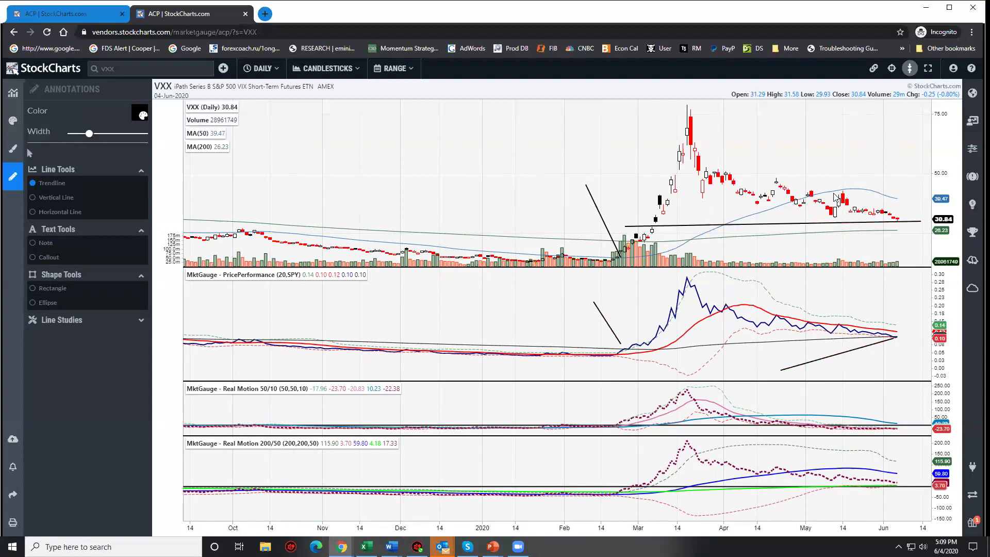